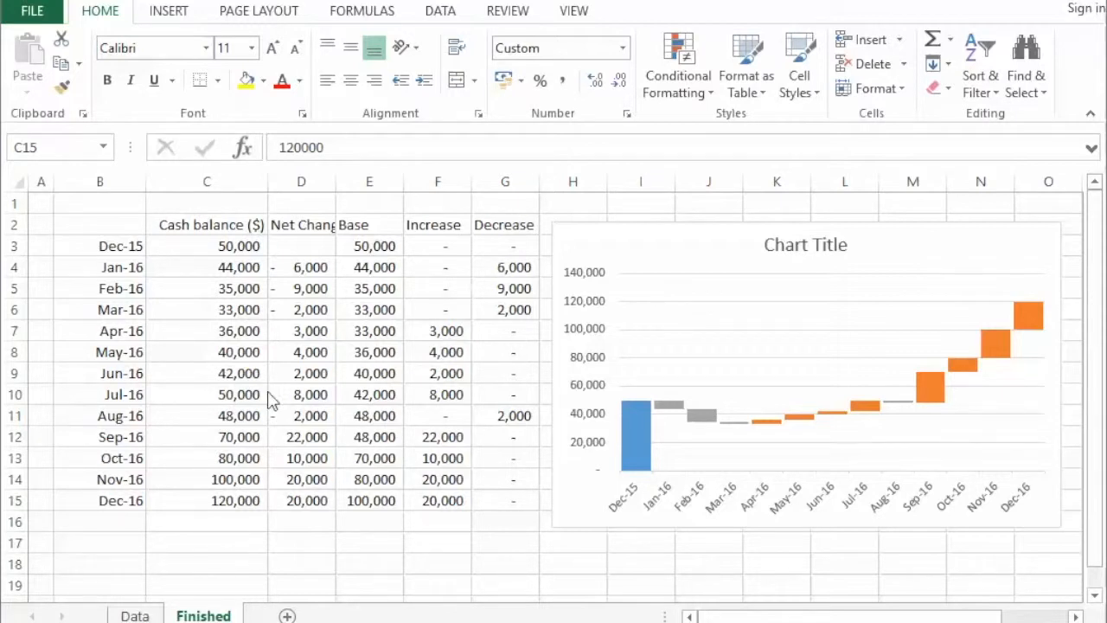
- Examine the Dec-15 and Dec-16 cash balances and the finished waterfall chart on the Finished sheet
left_click(202, 245)
left_click(184, 246)
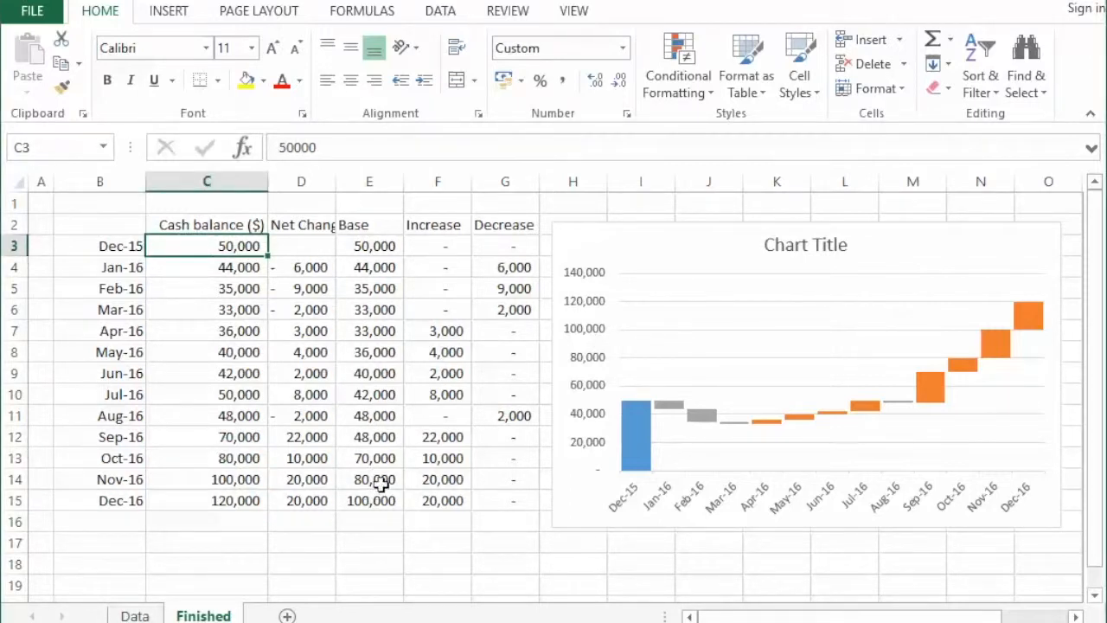
left_click(185, 497)
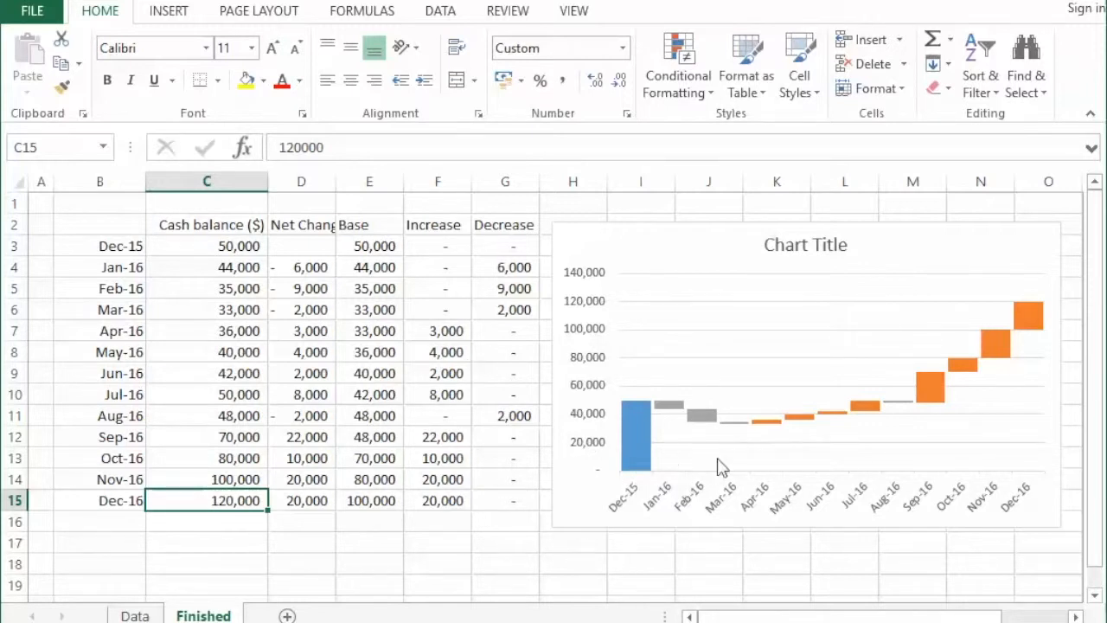
mouse_move(752, 436)
- On the Data sheet, enter the heading "Net increase/decrease" in cell D2 beside the cash balance column
left_click(134, 615)
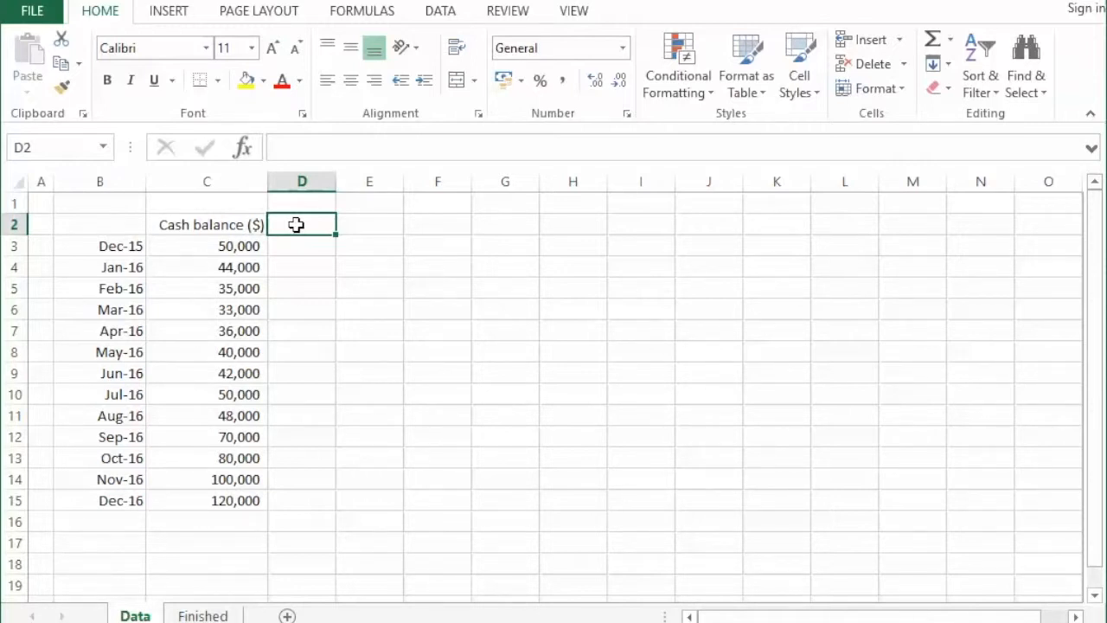
type("Net increase/decrease")
key("Return")
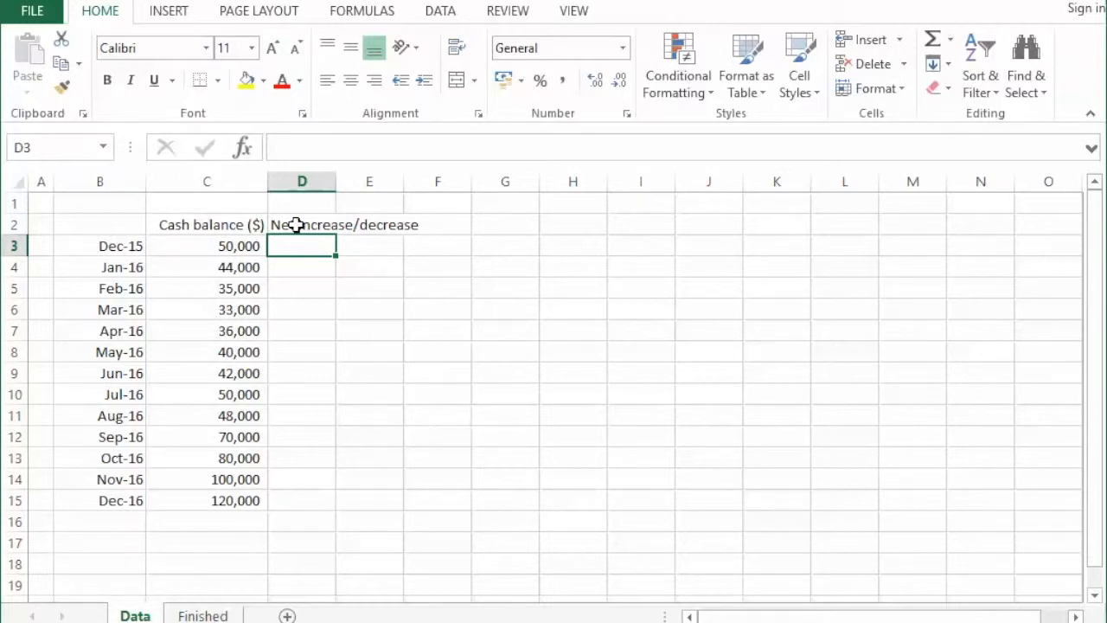
- Calculate the Jan-16 net change in cell D4 with the formula =C4-C3 and check the two balances it uses
key("Down")
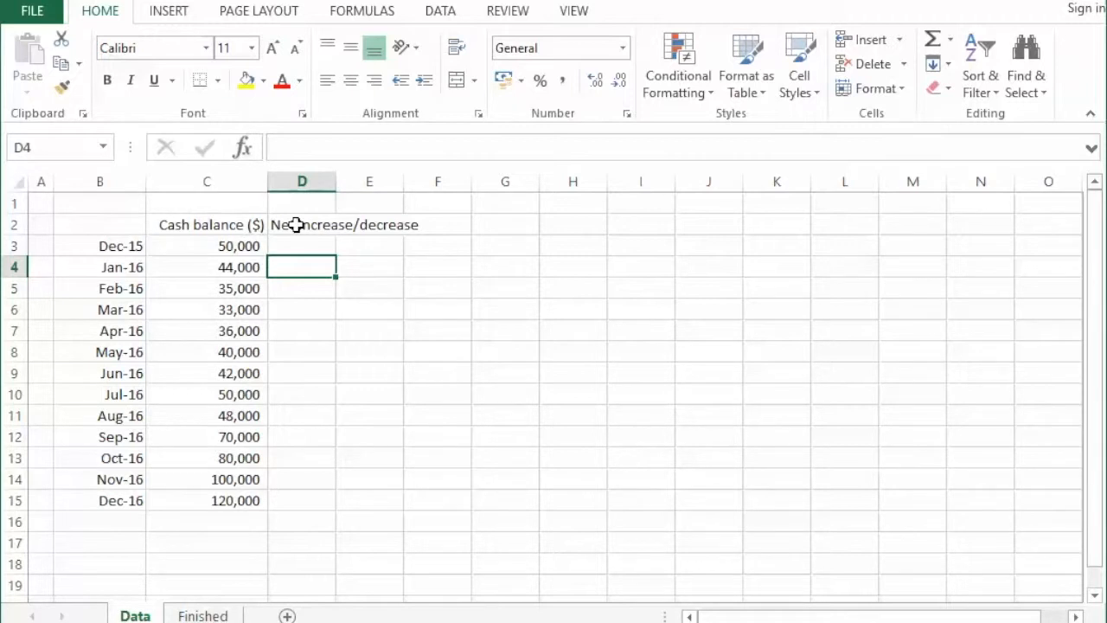
type("=")
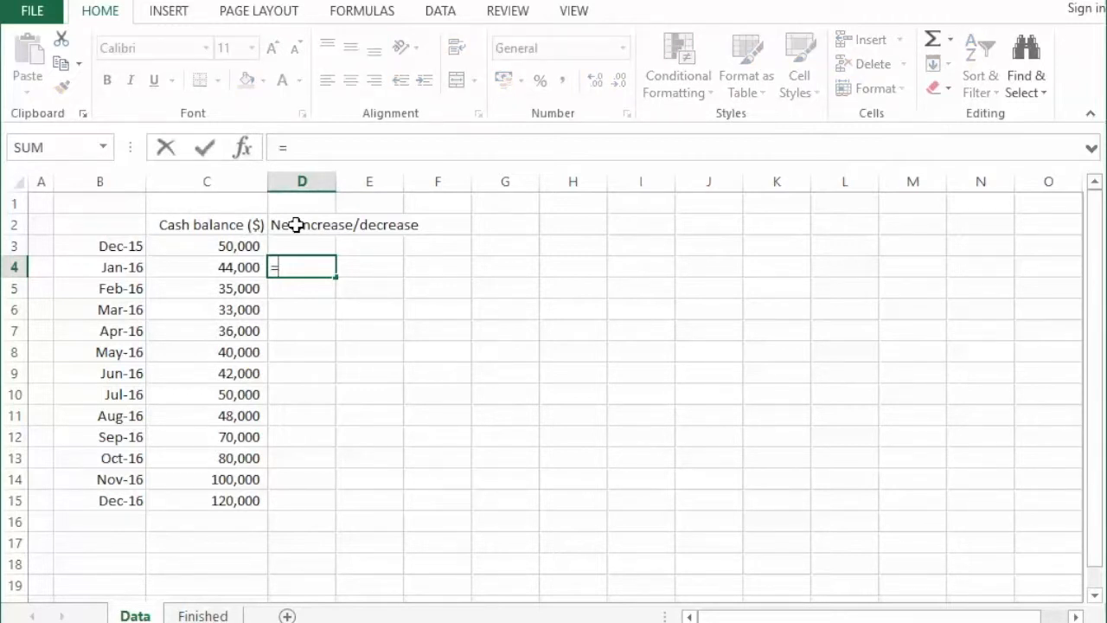
key("Left")
type("-")
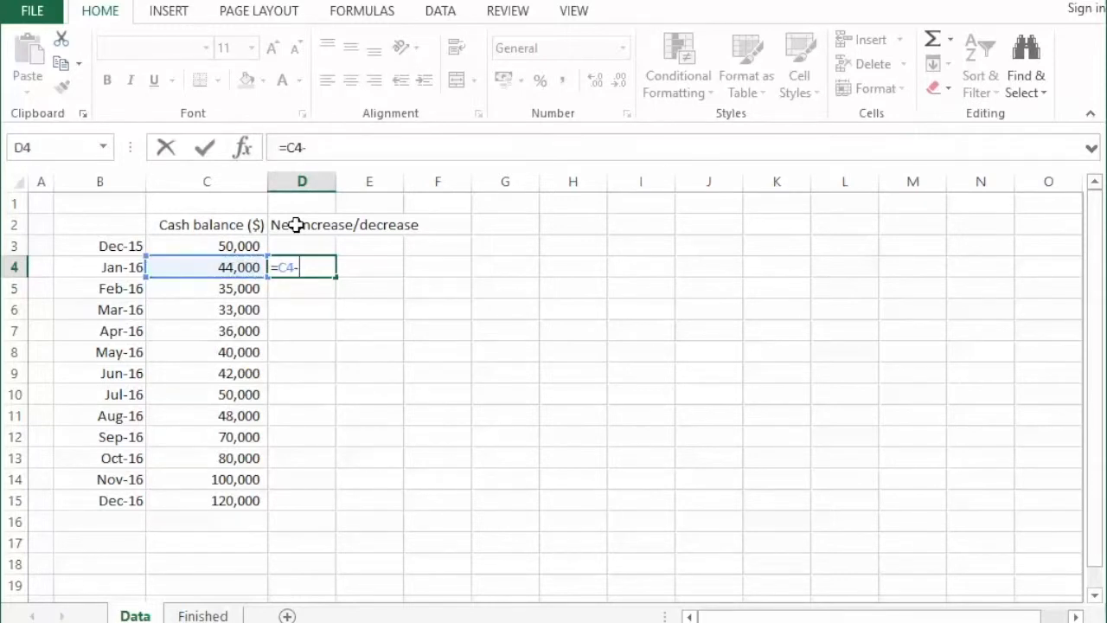
key("Up")
key("Left")
key("Return")
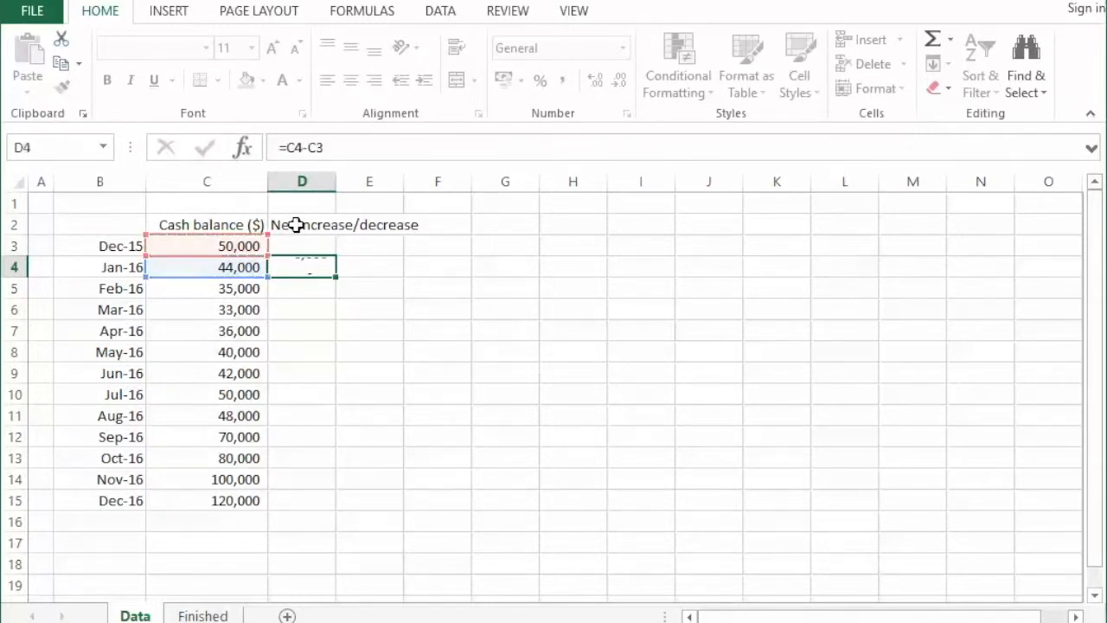
key("Up")
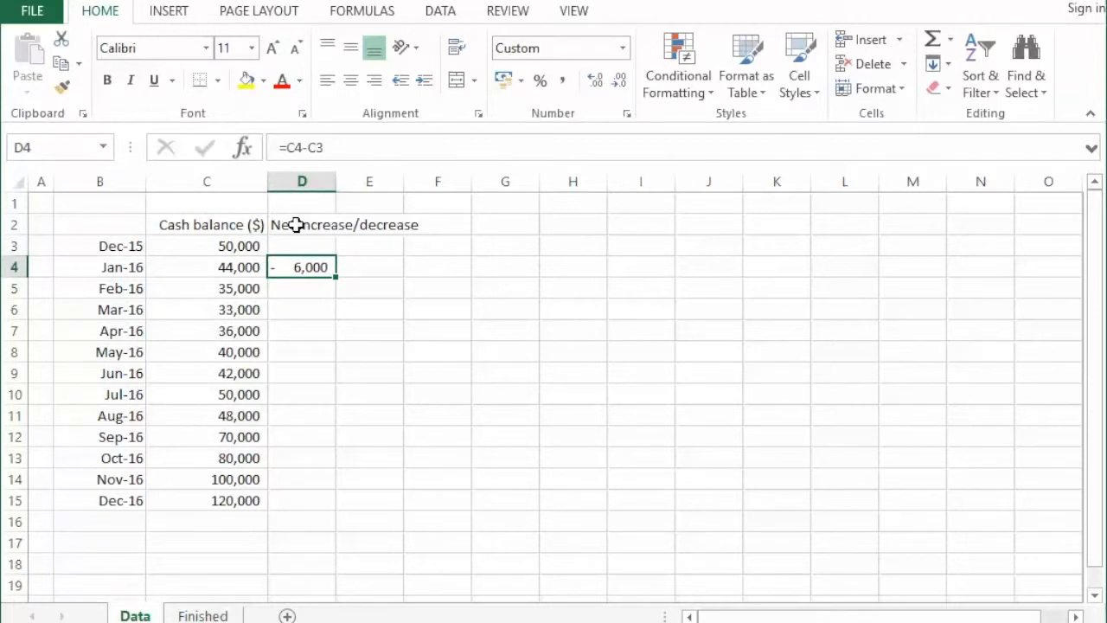
key("Left")
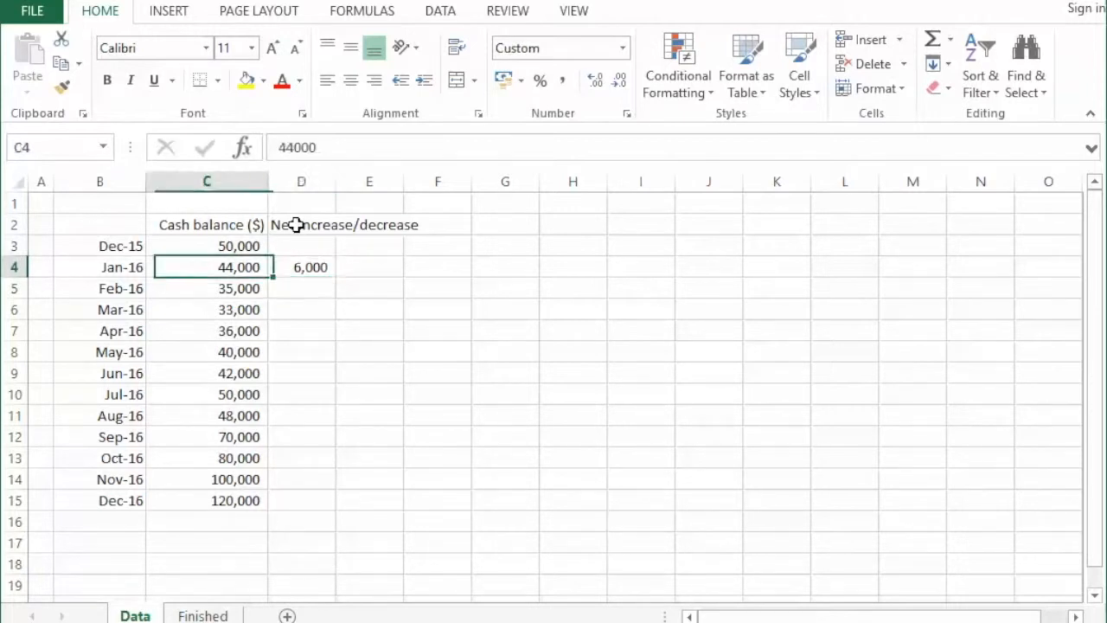
key("Up")
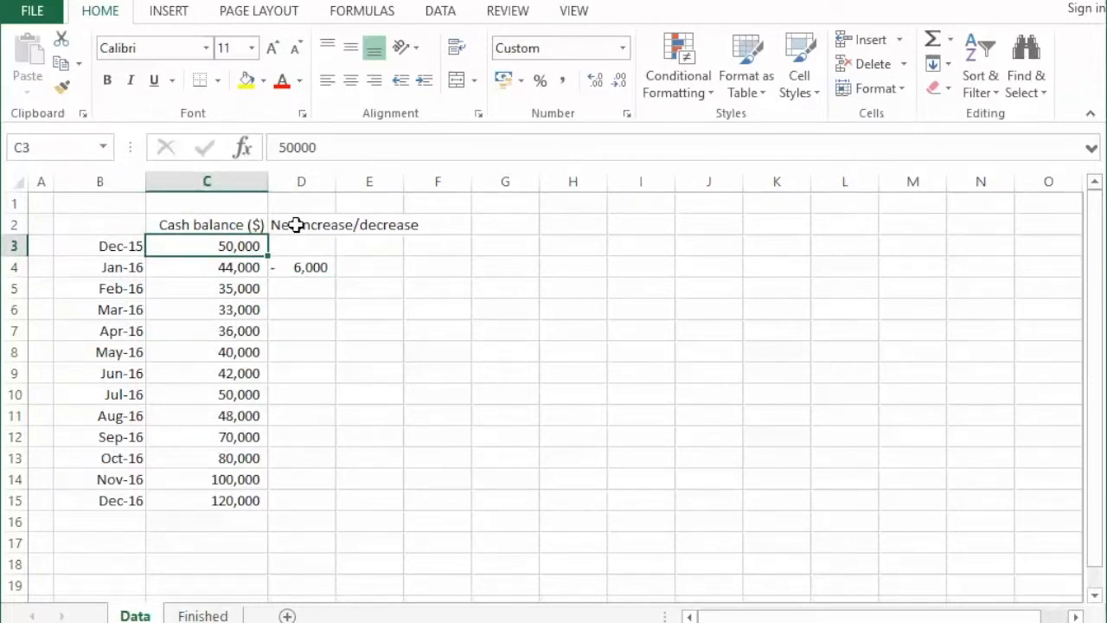
key("Down")
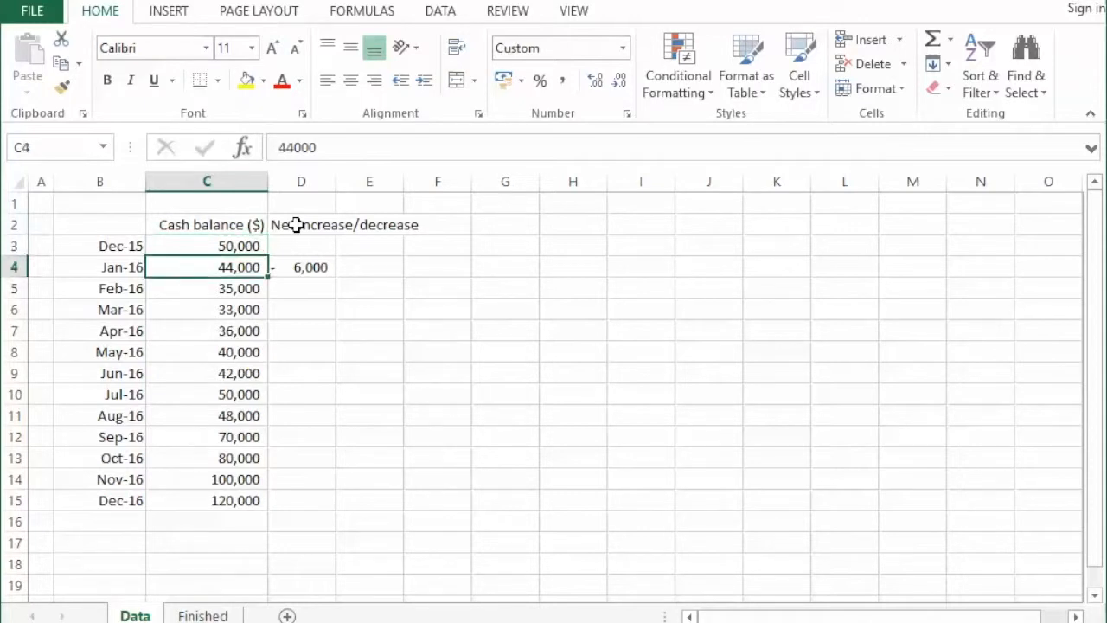
- Copy the net change formula from D4 down through Dec-16 in cell D15
key("Right")
key("ctrl+c")
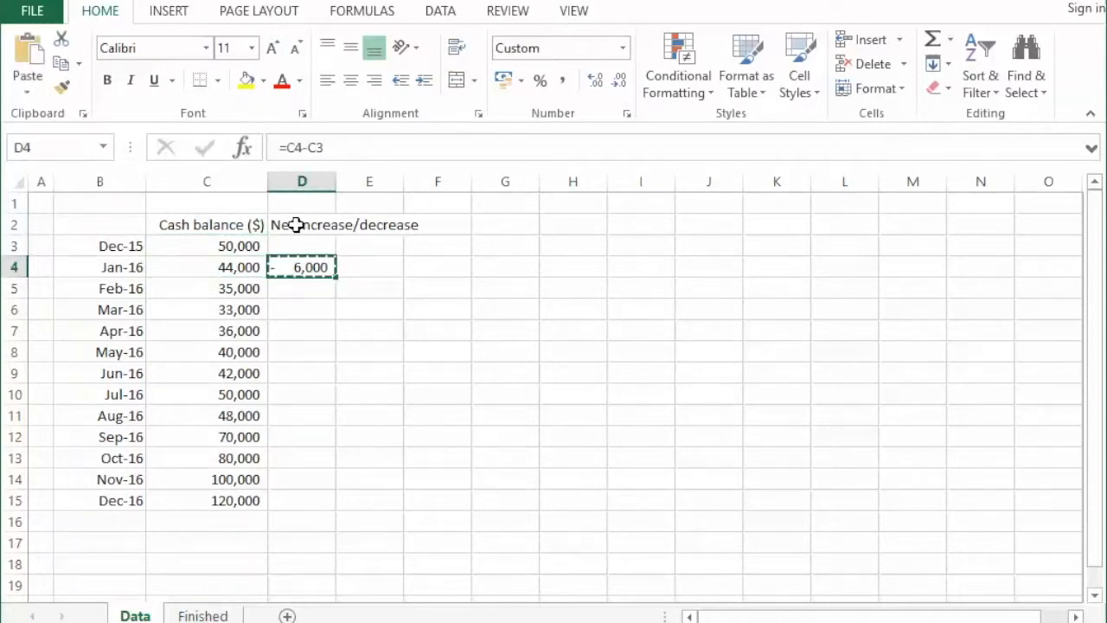
key("shift+Down")
key("shift+Down")
key("shift+Down")
key("shift+Down")
key("shift+Down")
key("shift+Down")
key("shift+Down")
key("shift+Down")
key("shift+Down")
key("shift+Down")
key("shift+Down")
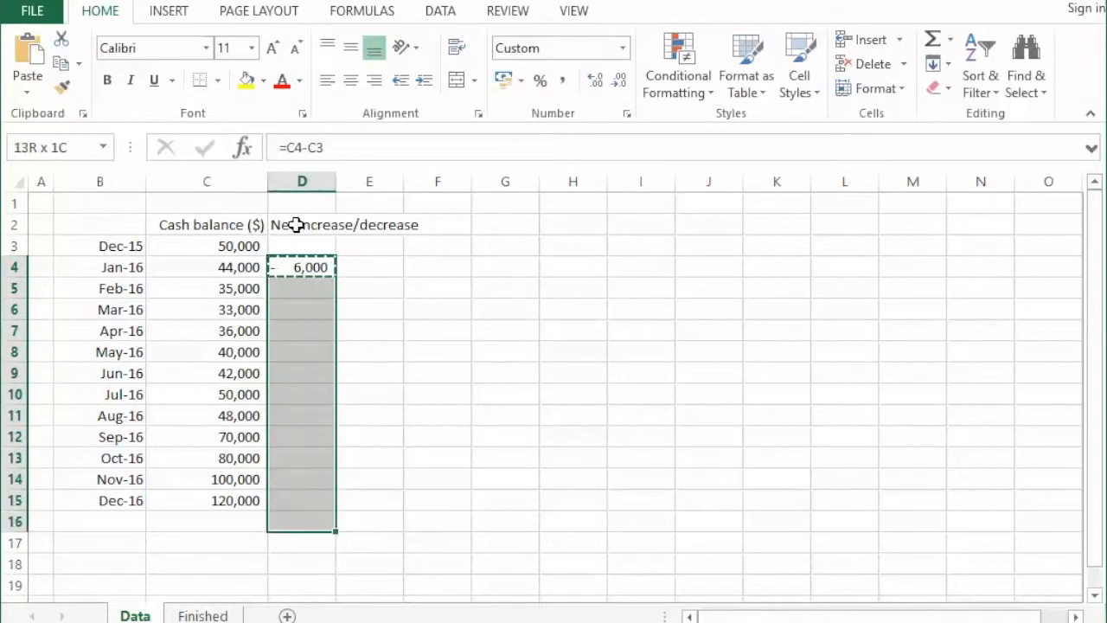
key("ctrl+v")
key("Escape")
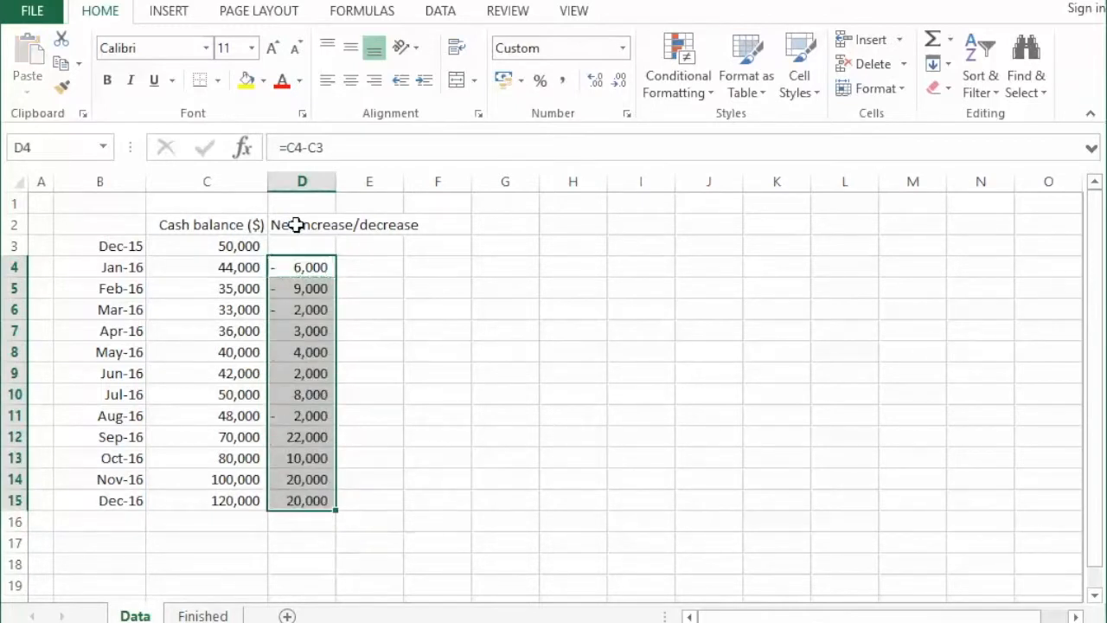
- Enter the heading "Base" in cell E2 for the next column
left_click(296, 224)
key("Right")
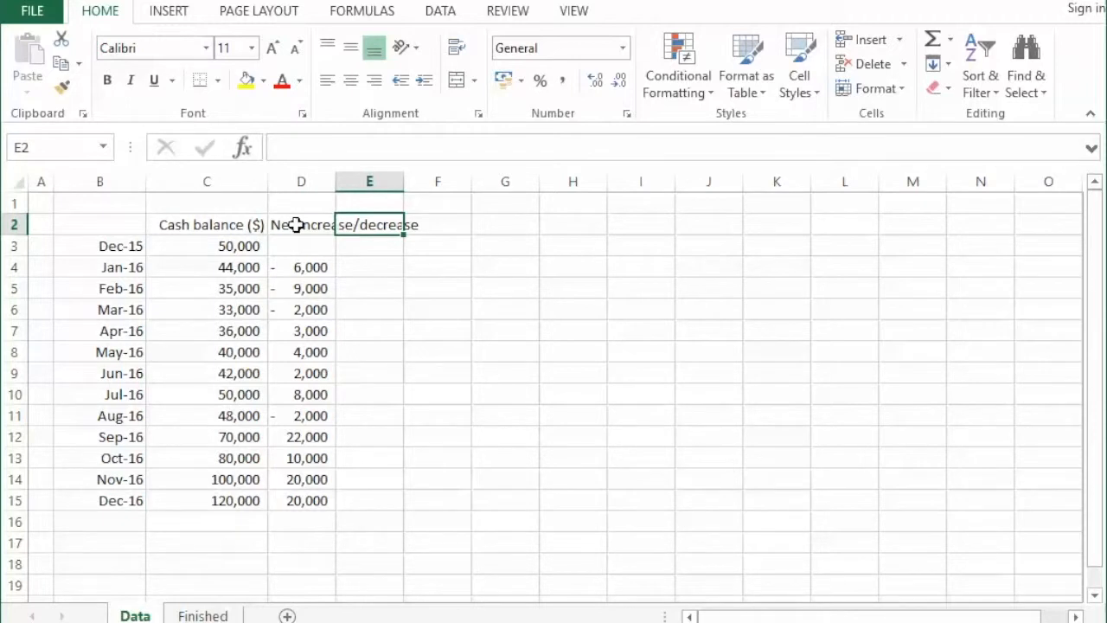
type("Base")
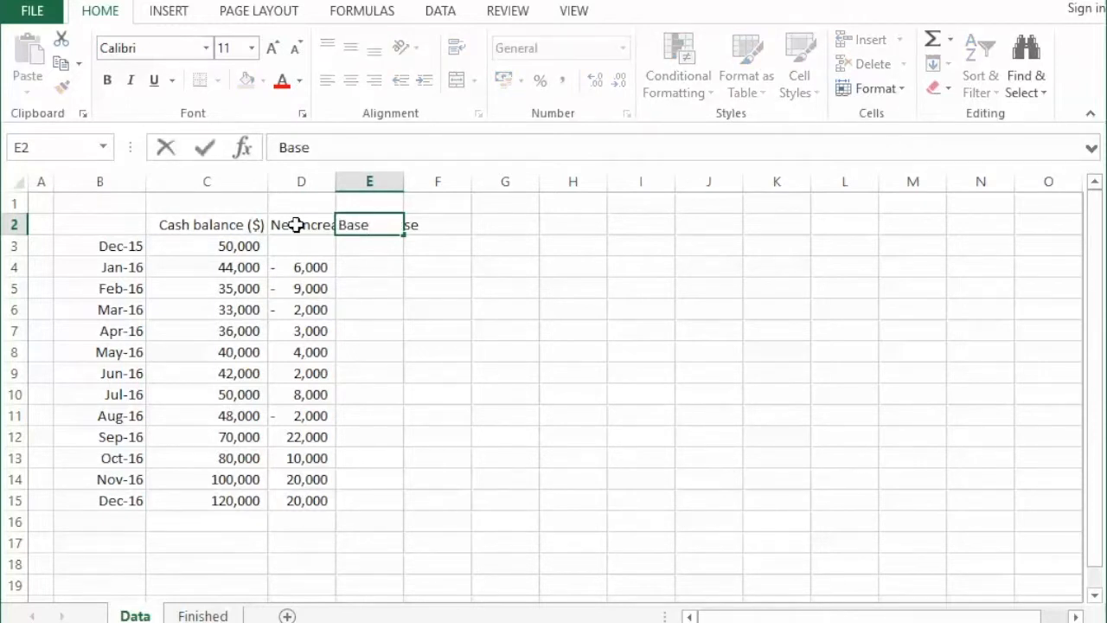
key("Return")
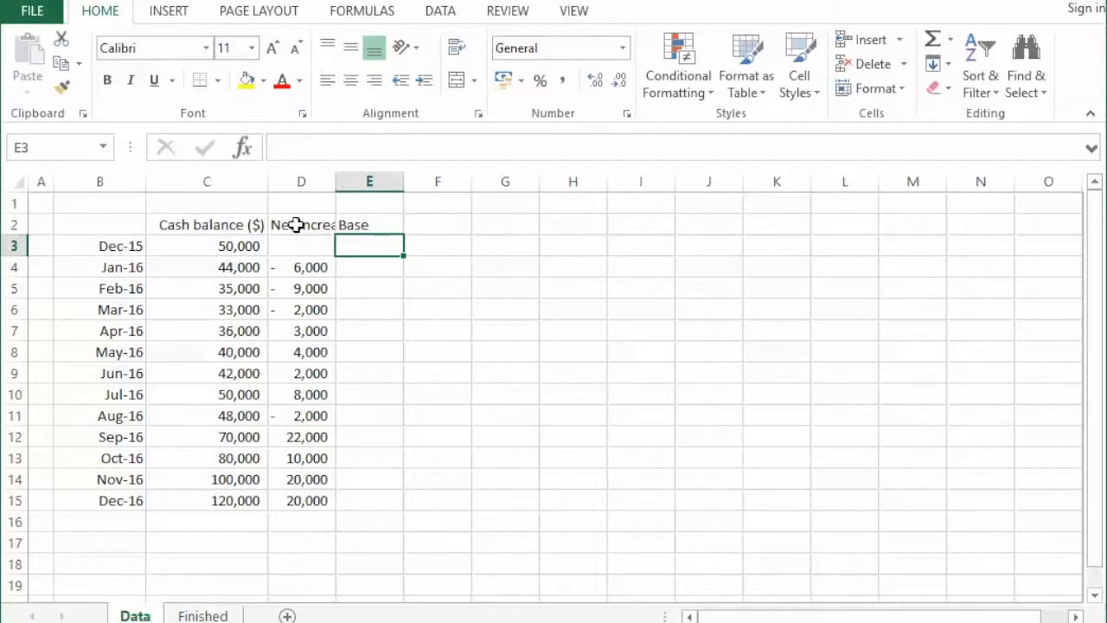
- Enter the formula =MIN(C3,C2) in cell E3 as the Dec-15 base value
type("=")
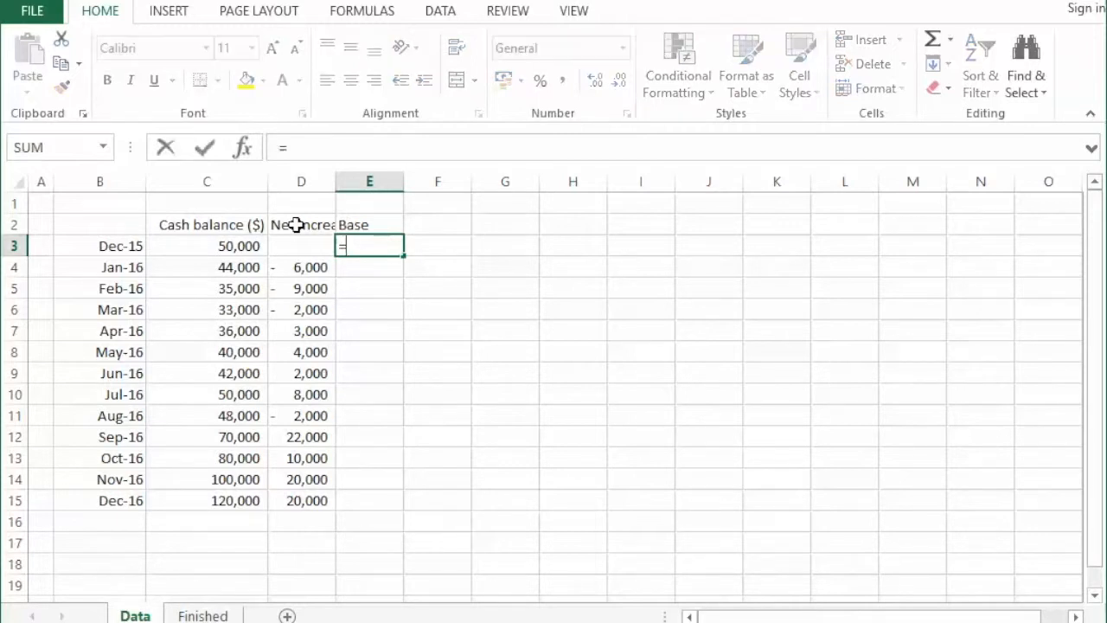
type("min(")
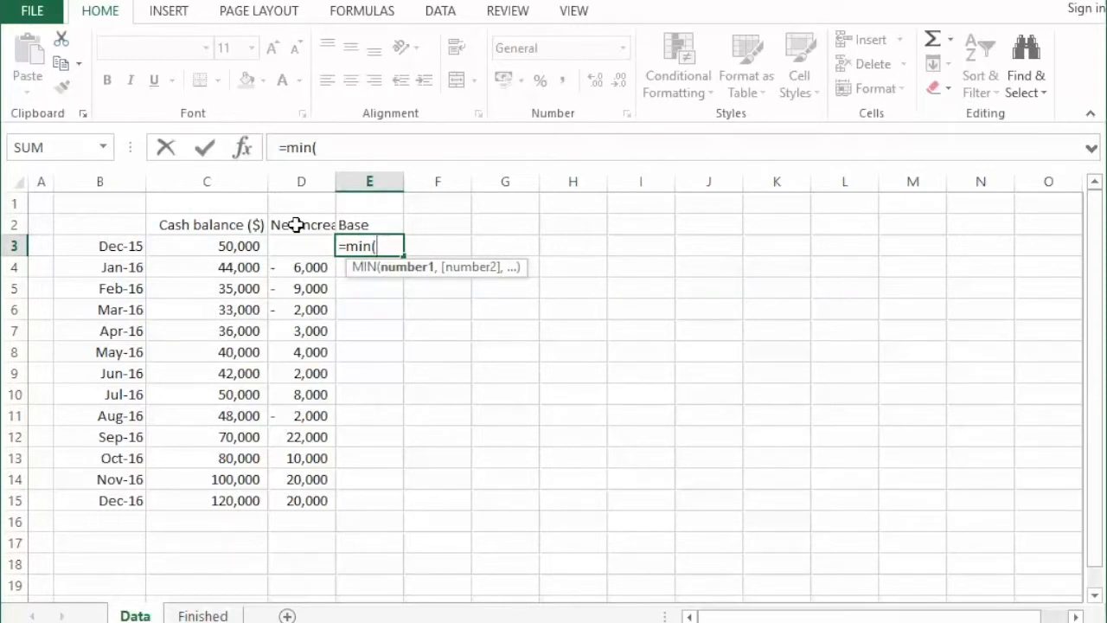
left_click(298, 246)
key("Left")
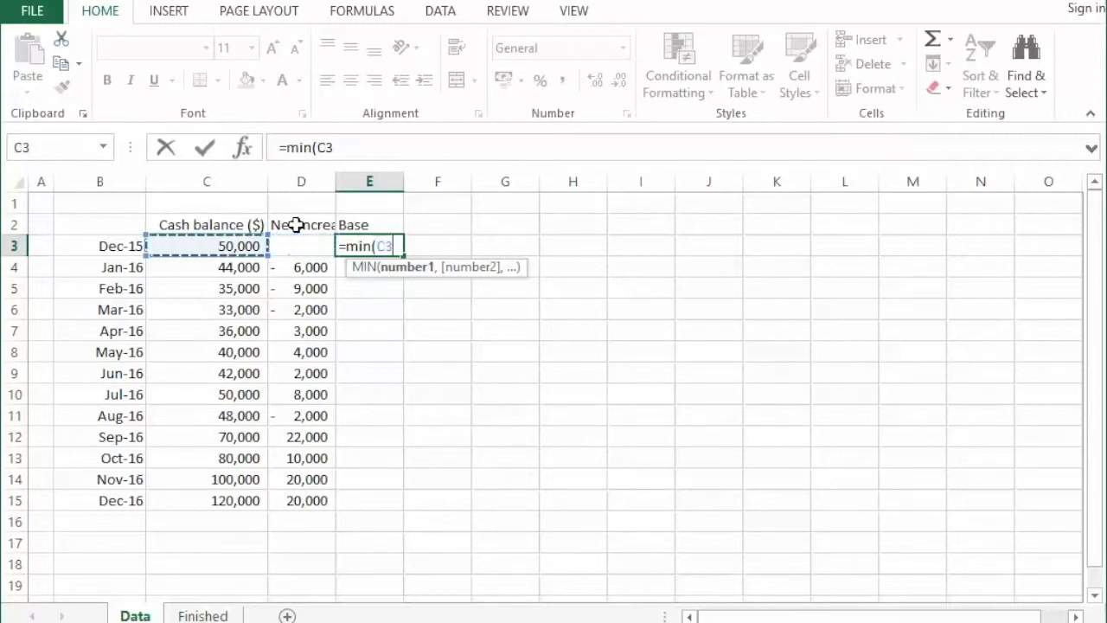
type(",")
key("Left")
key("Left")
key("Up")
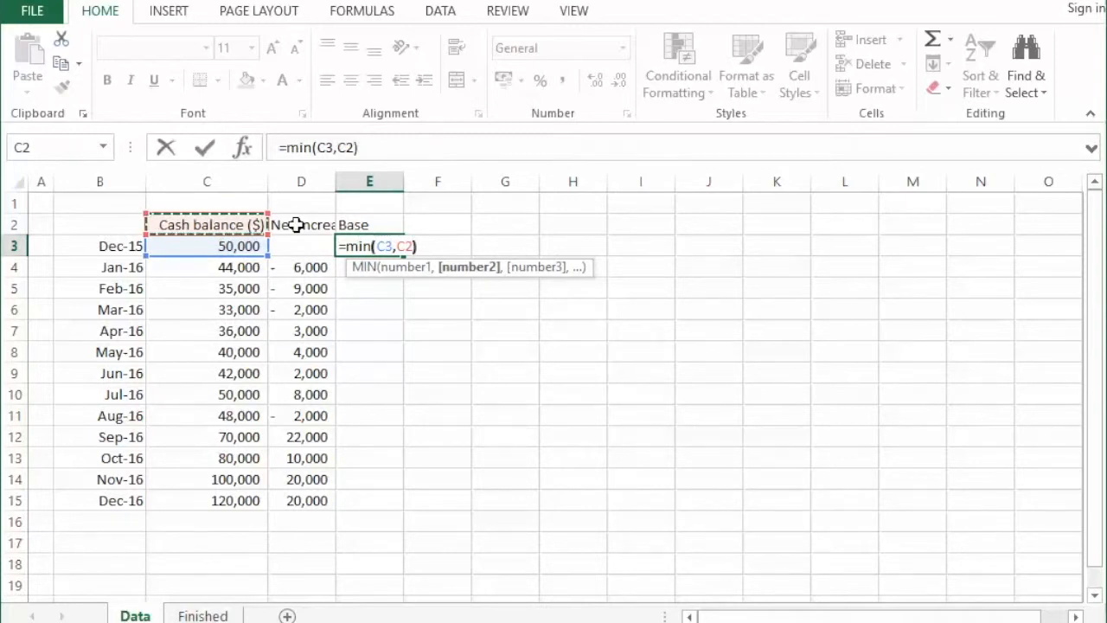
key("Return")
- Copy the MIN formula from E3 down the Base column through cell E15
key("Up")
key("ctrl+c")
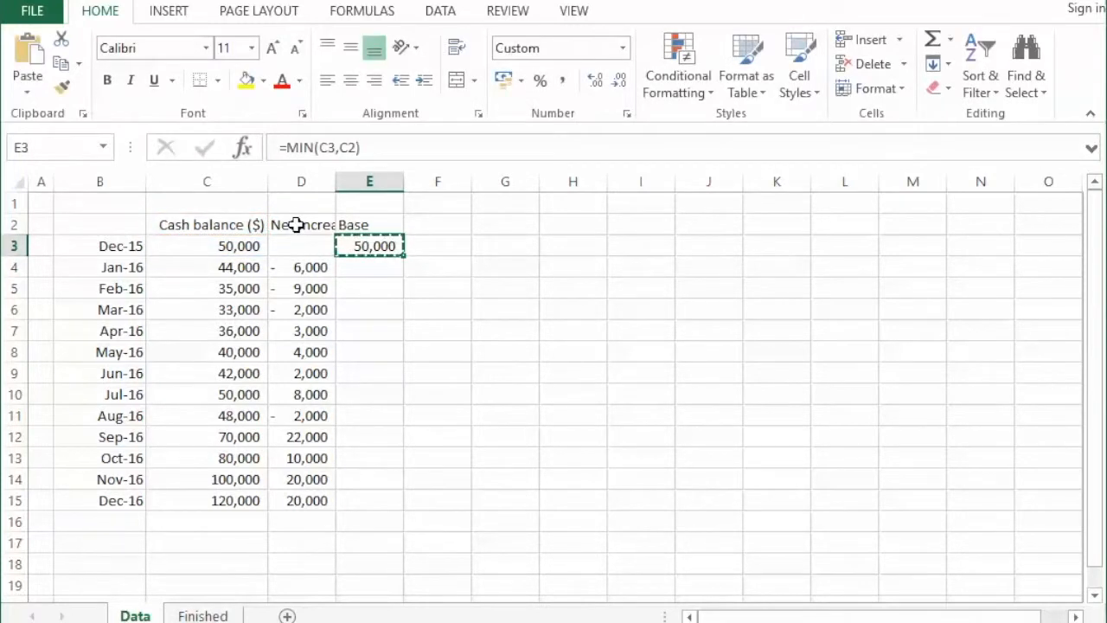
key("shift+Down")
key("shift+Down")
key("shift+Down")
key("shift+Down")
key("shift+Down")
key("shift+Down")
key("shift+Down")
key("shift+Down")
key("shift+Down")
key("shift+Down")
key("shift+Down")
key("shift+Down")
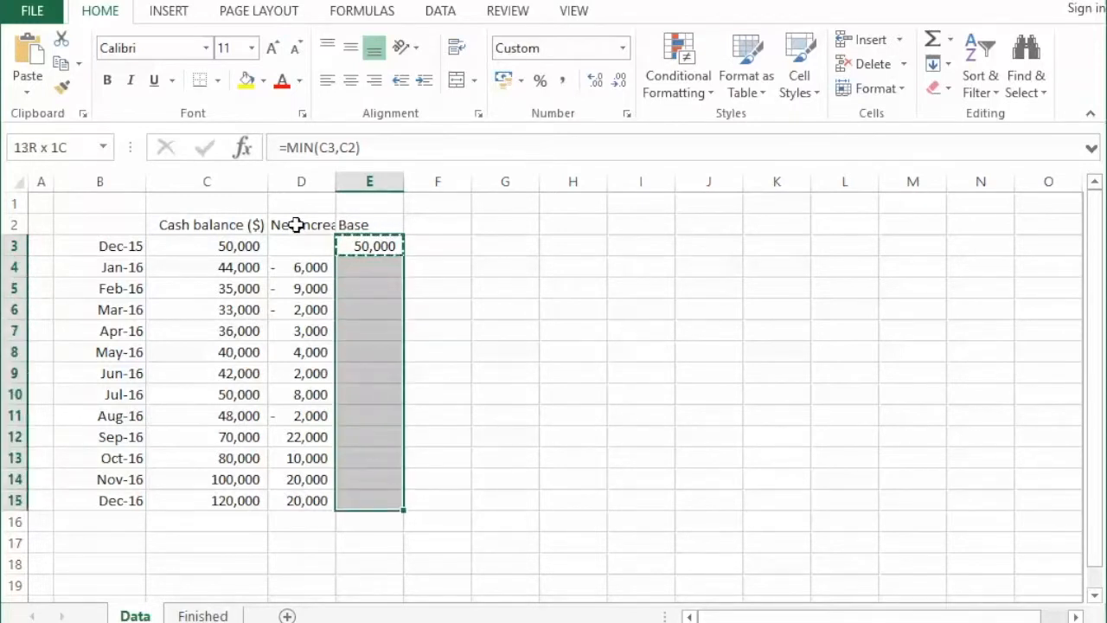
key("ctrl+v")
key("Escape")
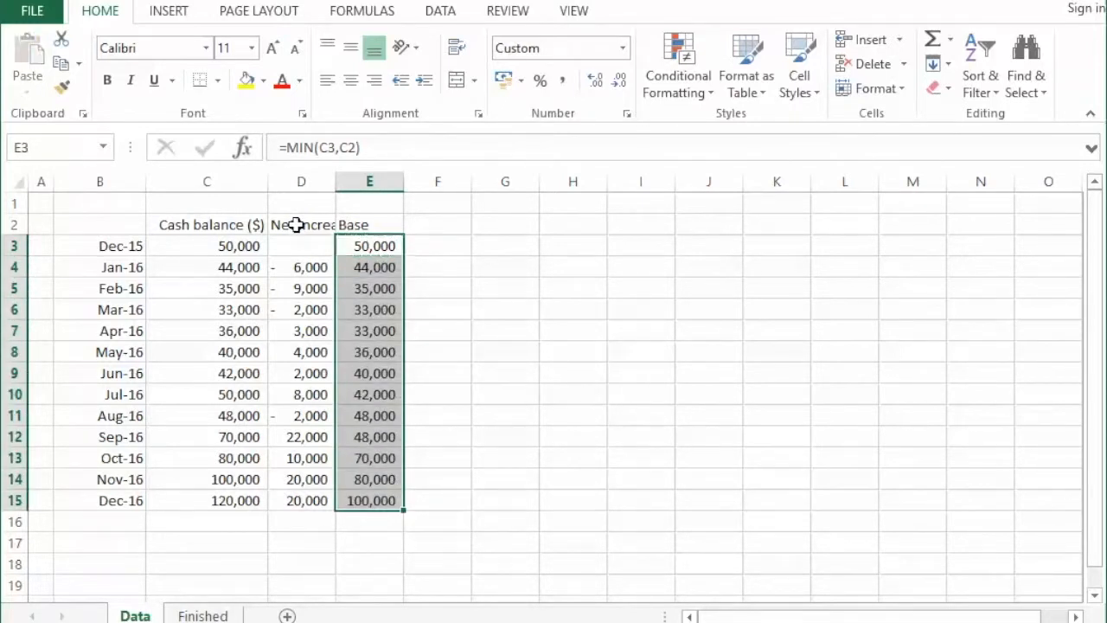
- Enter the heading "Increase" in cell F2 beside the Base column
key("Right")
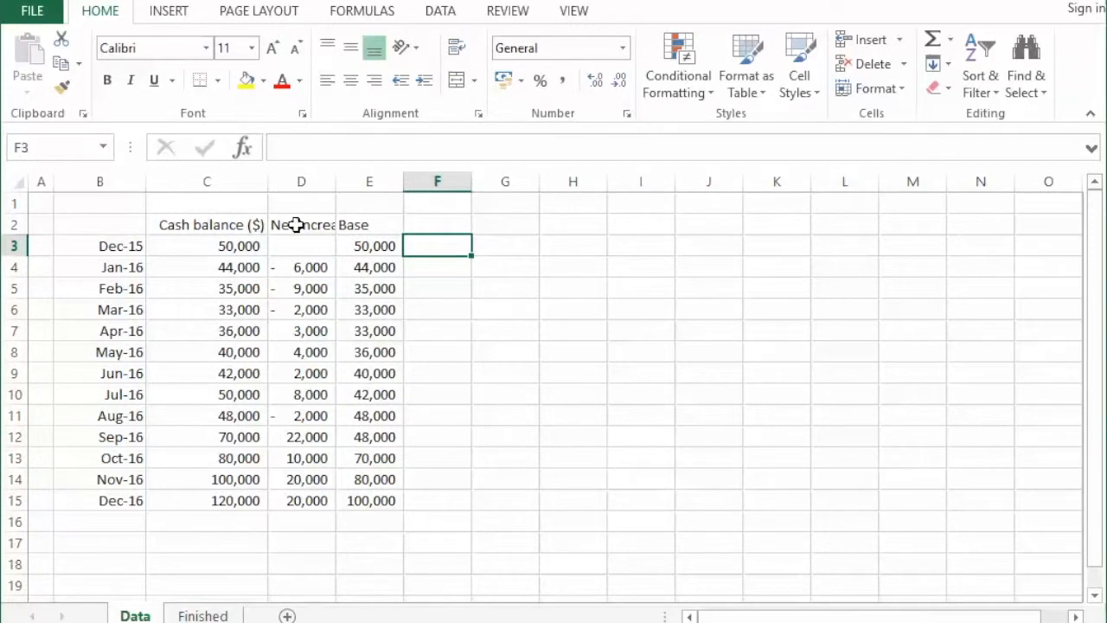
key("Up")
type("Increase")
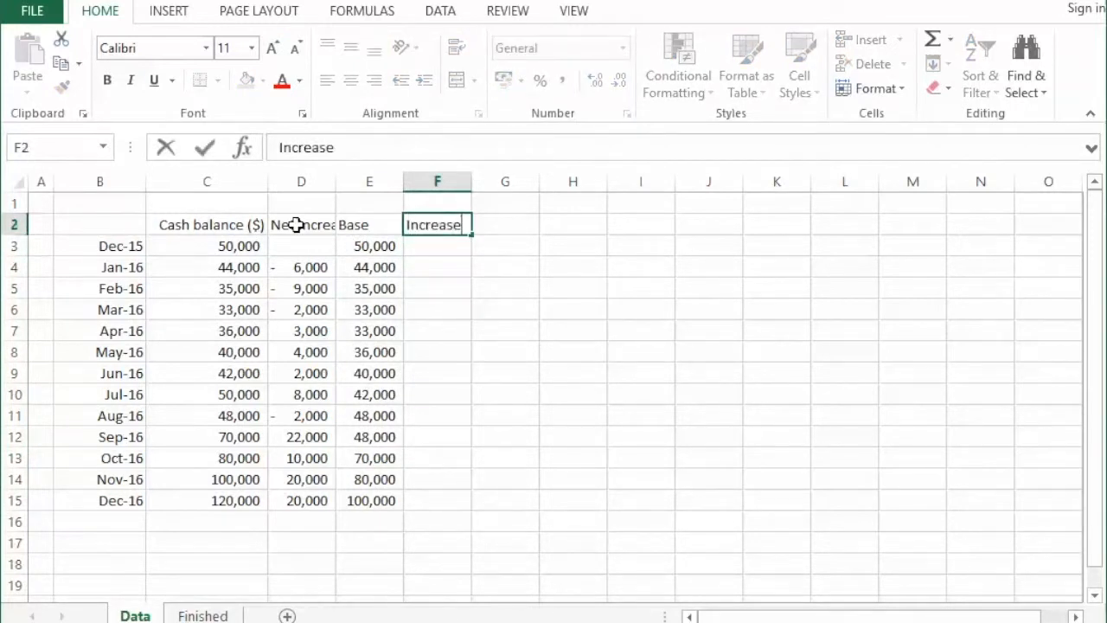
key("Return")
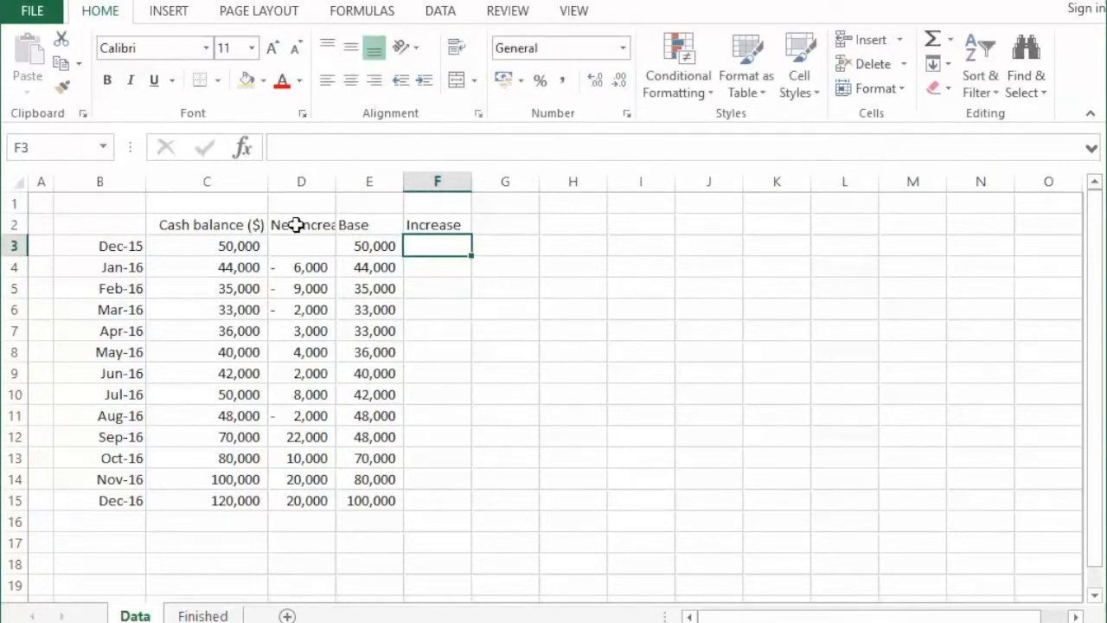
- Enter the formula =IF(D3>0,D3,0) in cell F3 to return only positive net changes
type("=")
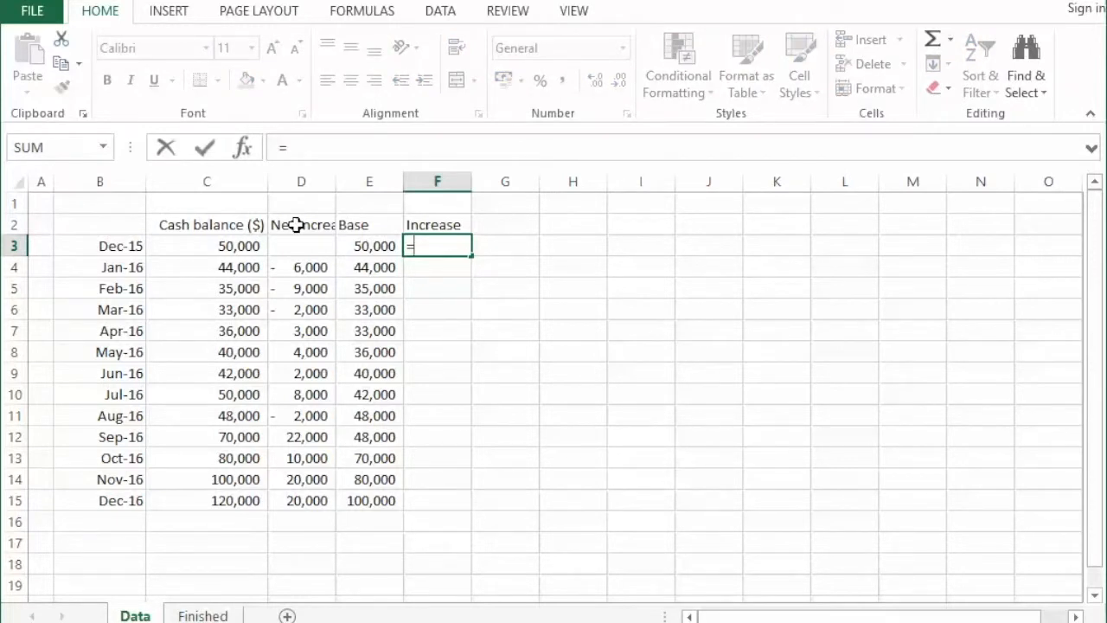
type("if")
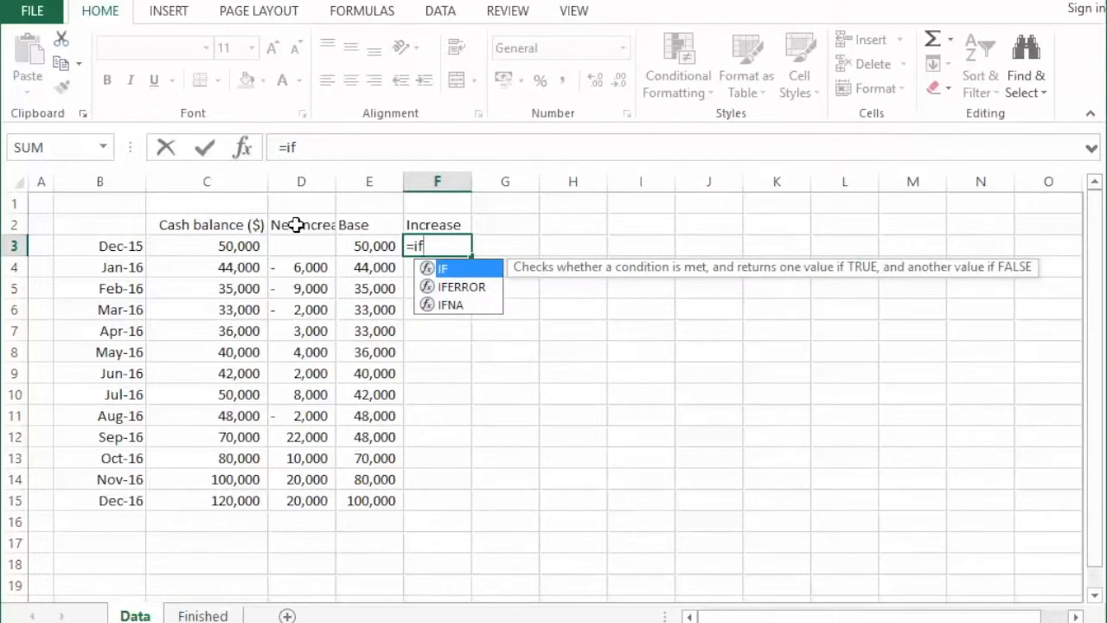
type("(")
key("Left")
key("Left")
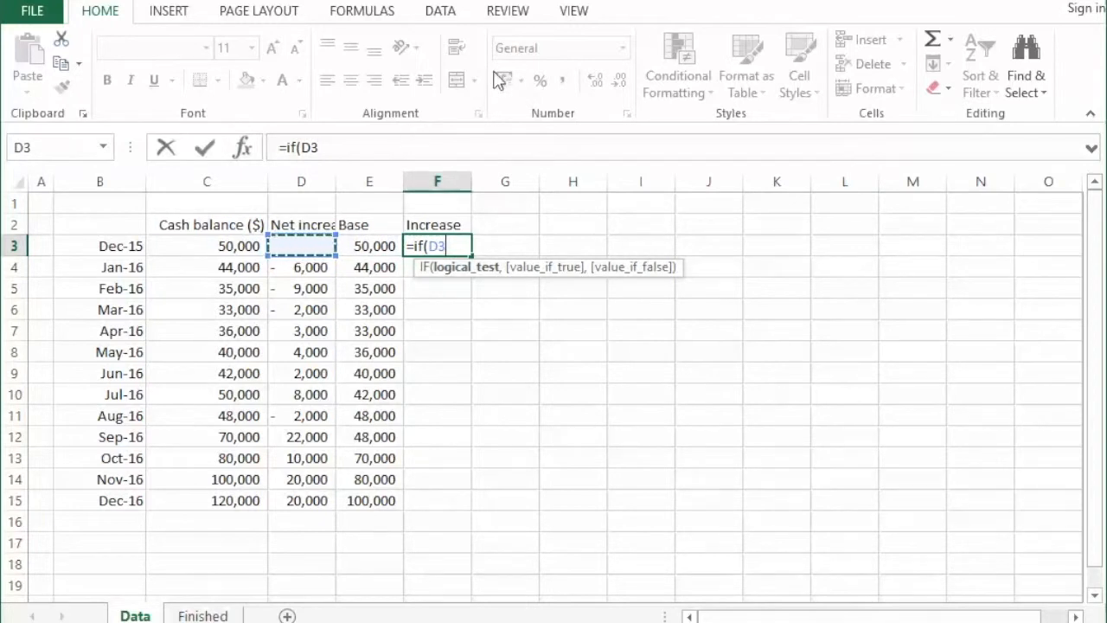
type(">0,")
key("Left")
key("Left")
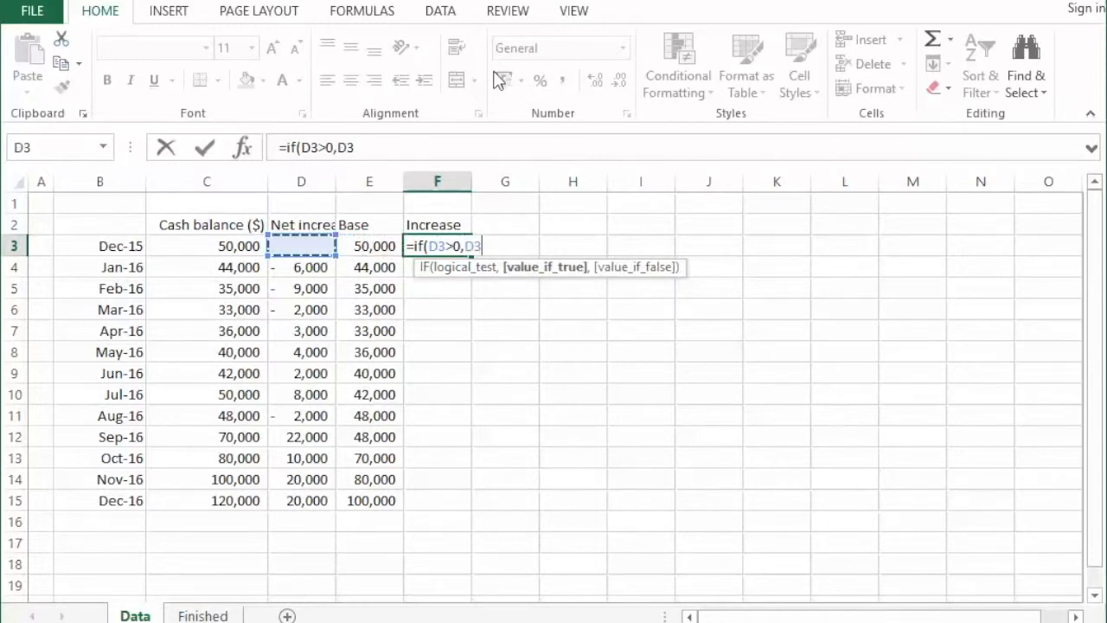
type(",0)")
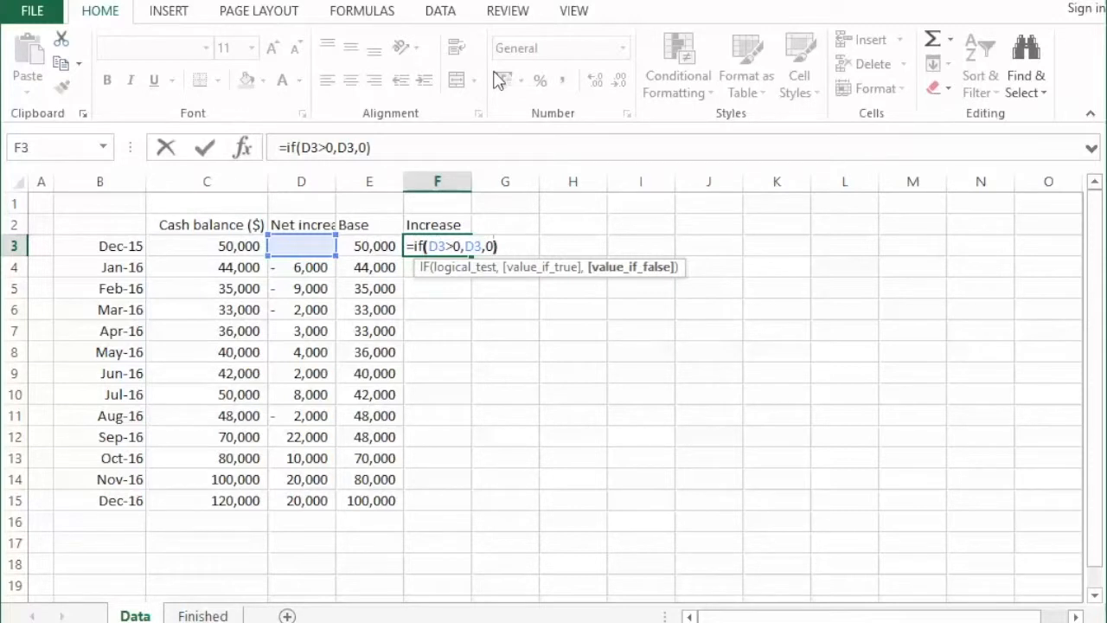
key("Return")
- Copy the IF formula from F3 down the Increase column through cell F15
key("Up")
key("ctrl+c")
key("shift+Down")
key("shift+Down")
key("shift+Down")
key("shift+Down")
key("shift+Down")
key("shift+Down")
key("shift+Down")
key("shift+Down")
key("shift+Down")
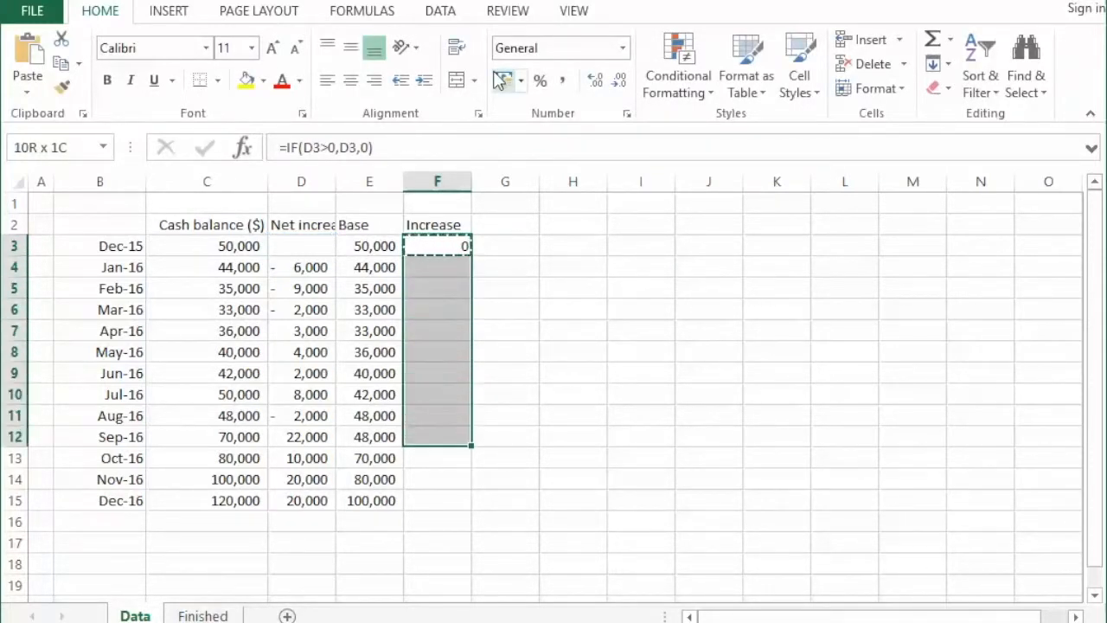
key("shift+Down")
key("shift+Down")
key("shift+Down")
key("ctrl+v")
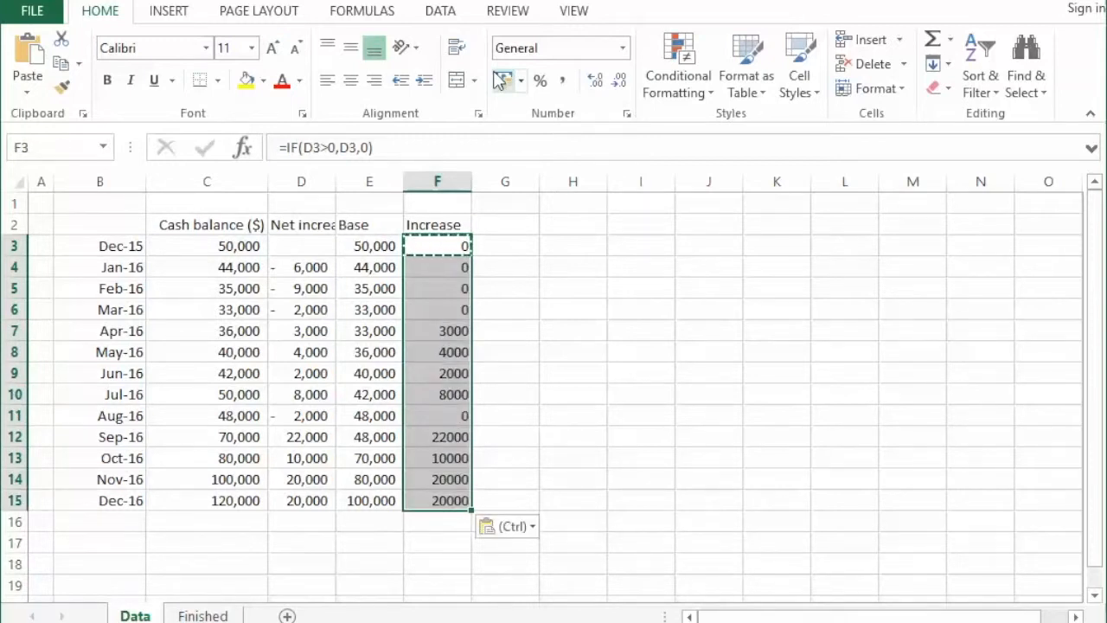
- Enter the heading "Decrease" in cell G2 beside the Increase column
key("Escape")
key("Up")
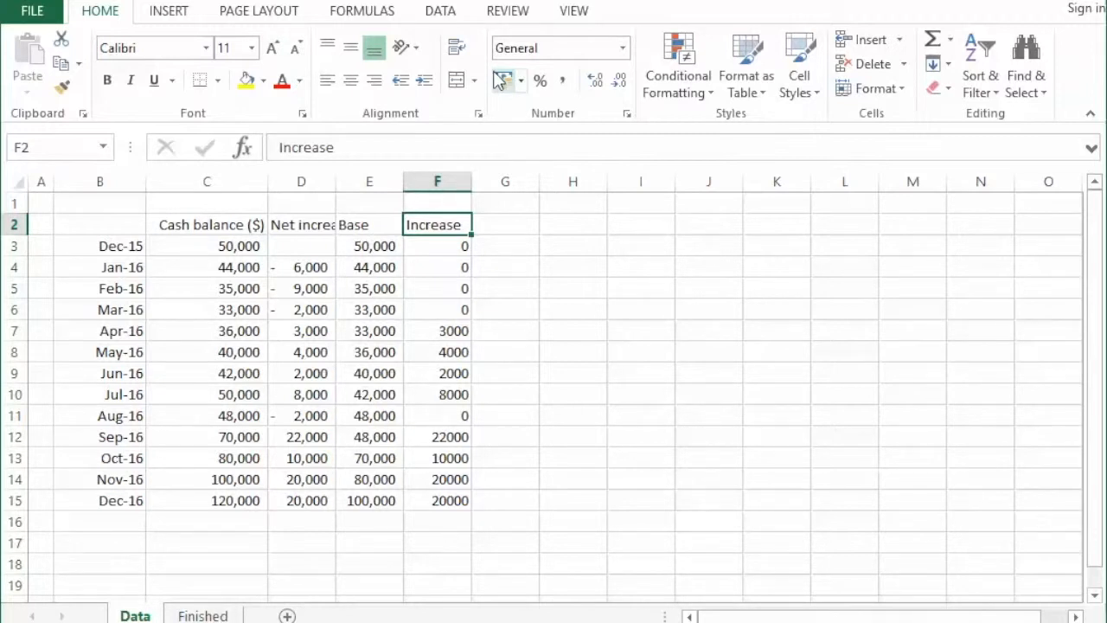
key("Right")
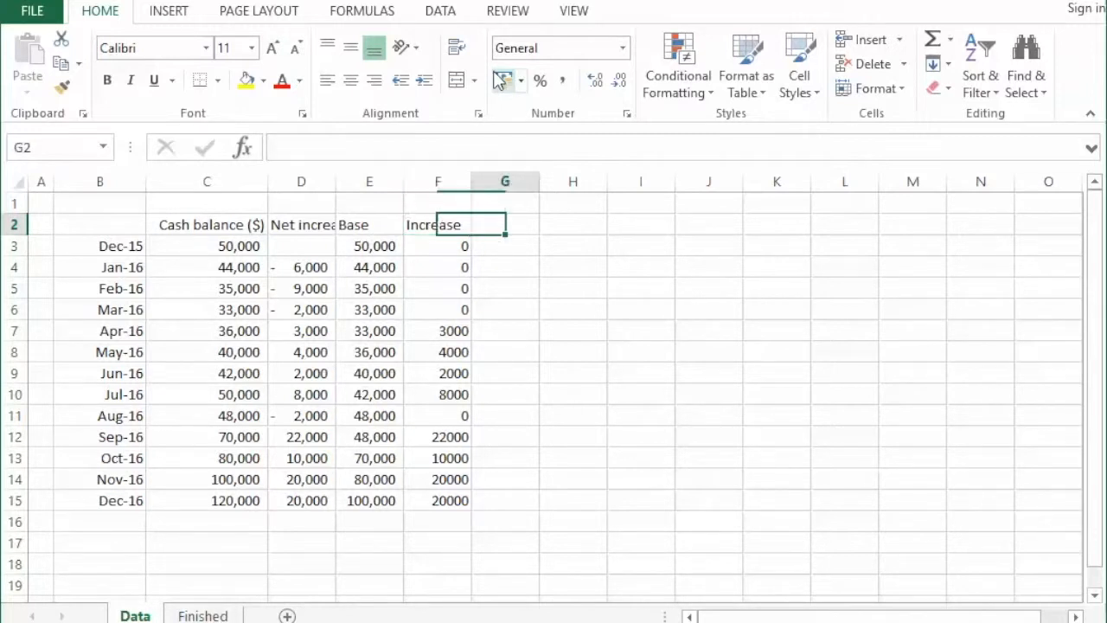
type("Decrease")
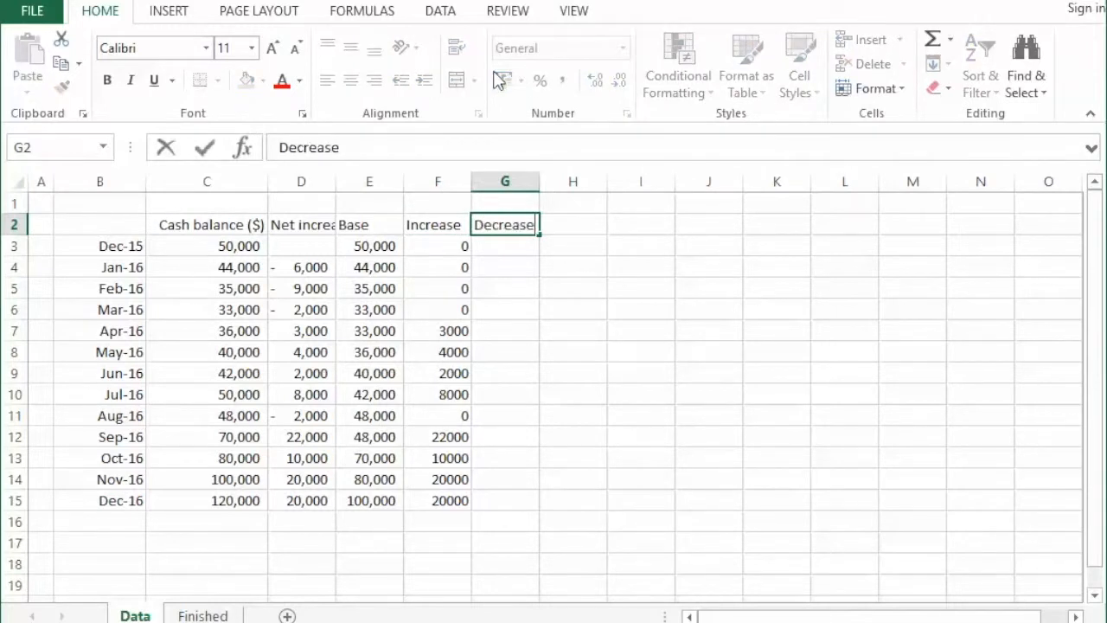
key("Return")
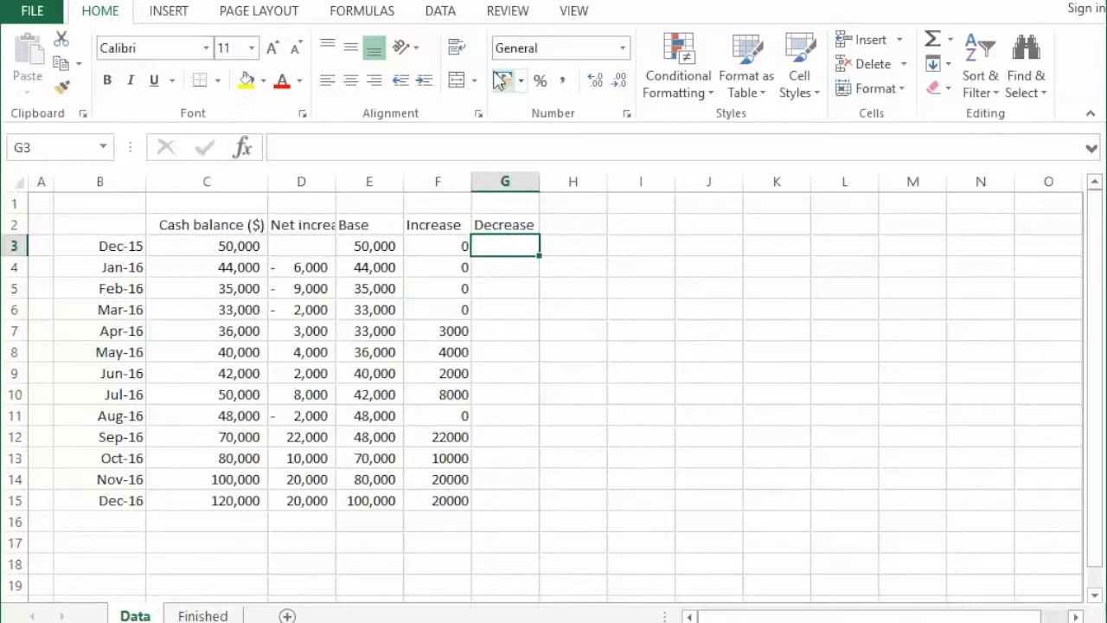
- Enter the formula =IF(D3<0,-D3,0) in cell G3 to return negative net changes as positive amounts
type("=if(")
key("Left")
key("Left")
key("Left")
type("<0,")
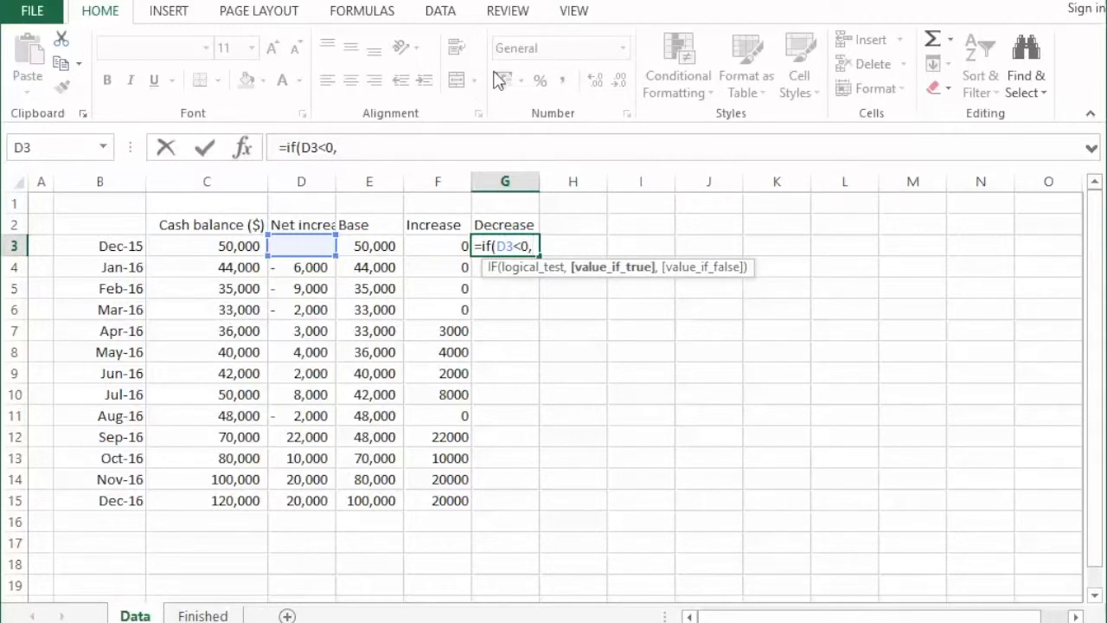
type("-")
key("Left")
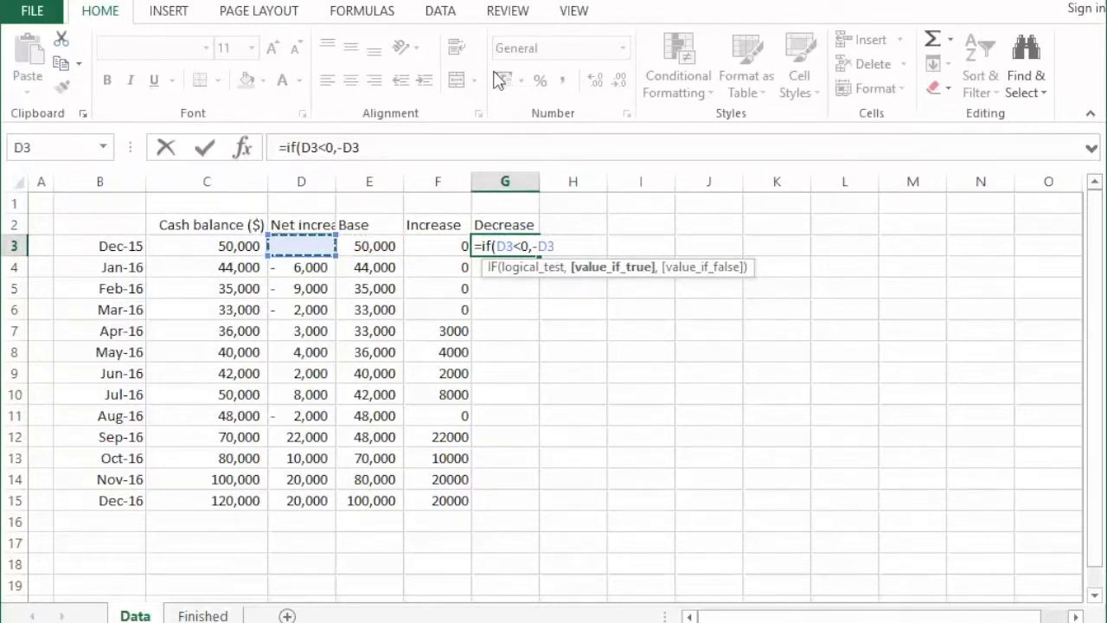
type(",0)")
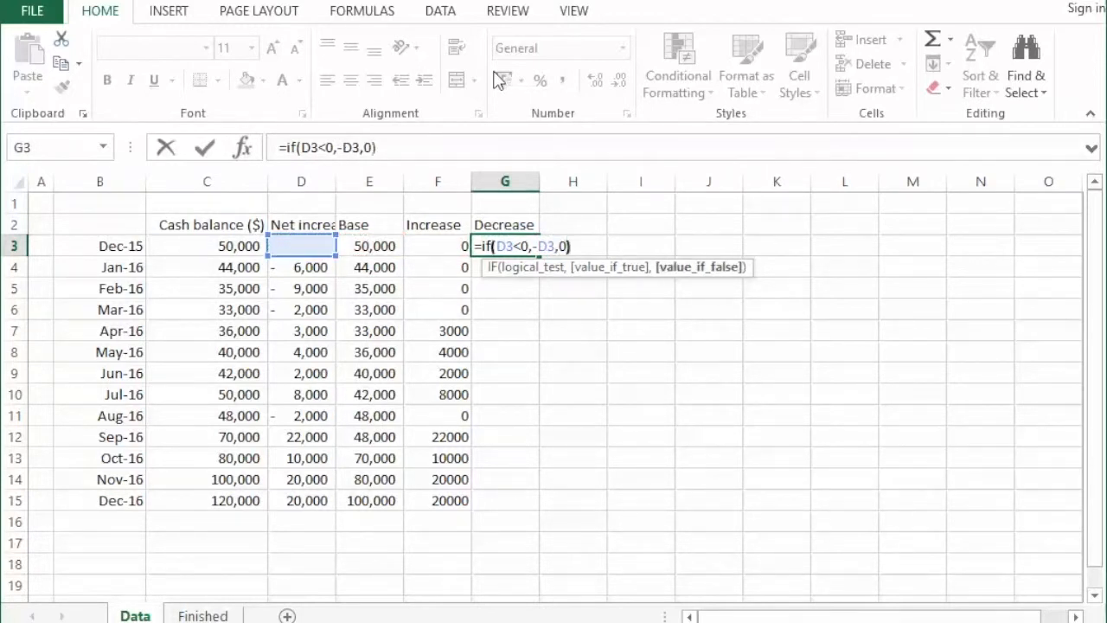
key("Return")
- Copy the IF formula from G3 down the Decrease column through cell G15
key("Up")
key("ctrl+c")
key("shift+Down")
key("shift+Down")
key("shift+Down")
key("shift+Down")
key("shift+Down")
key("shift+Down")
key("shift+Down")
key("shift+Down")
key("shift+Down")
key("shift+Down")
key("shift+Down")
key("shift+Down")
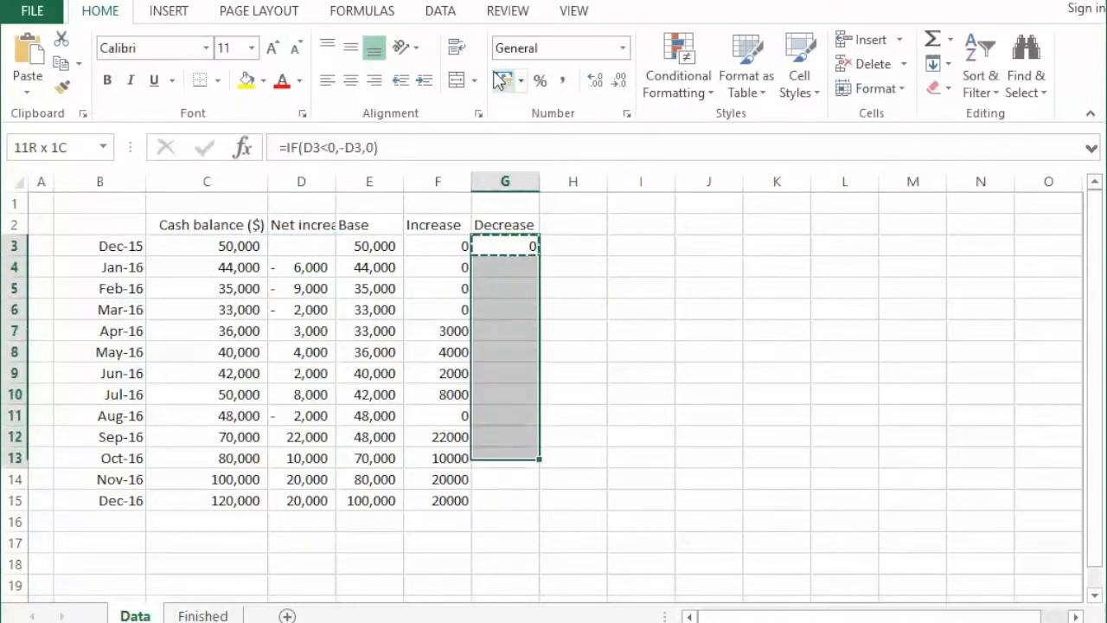
key("ctrl+v")
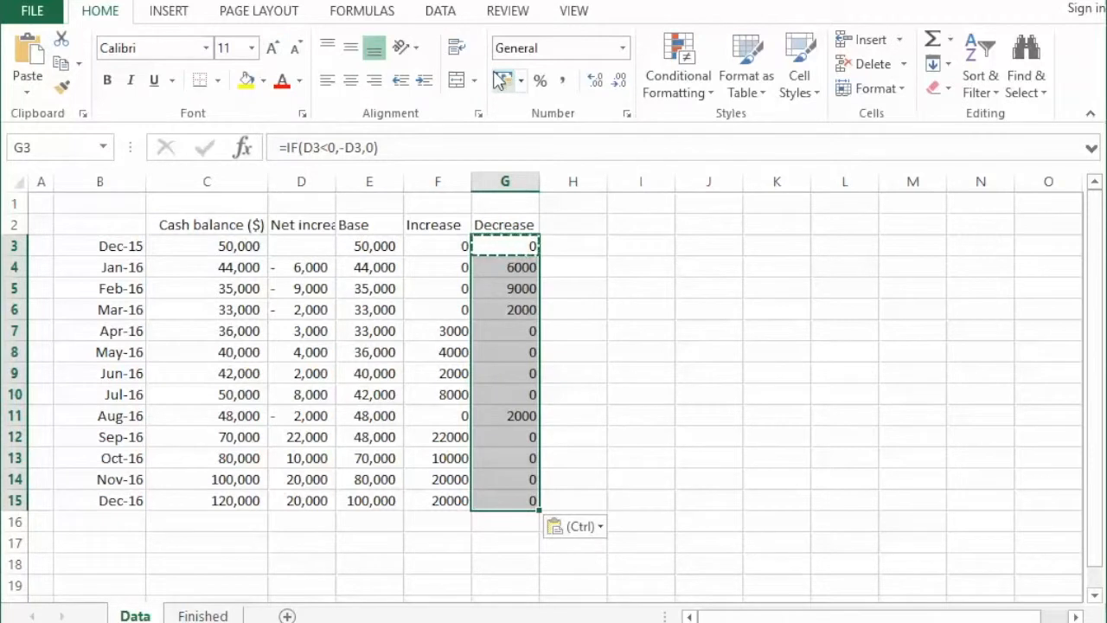
key("Escape")
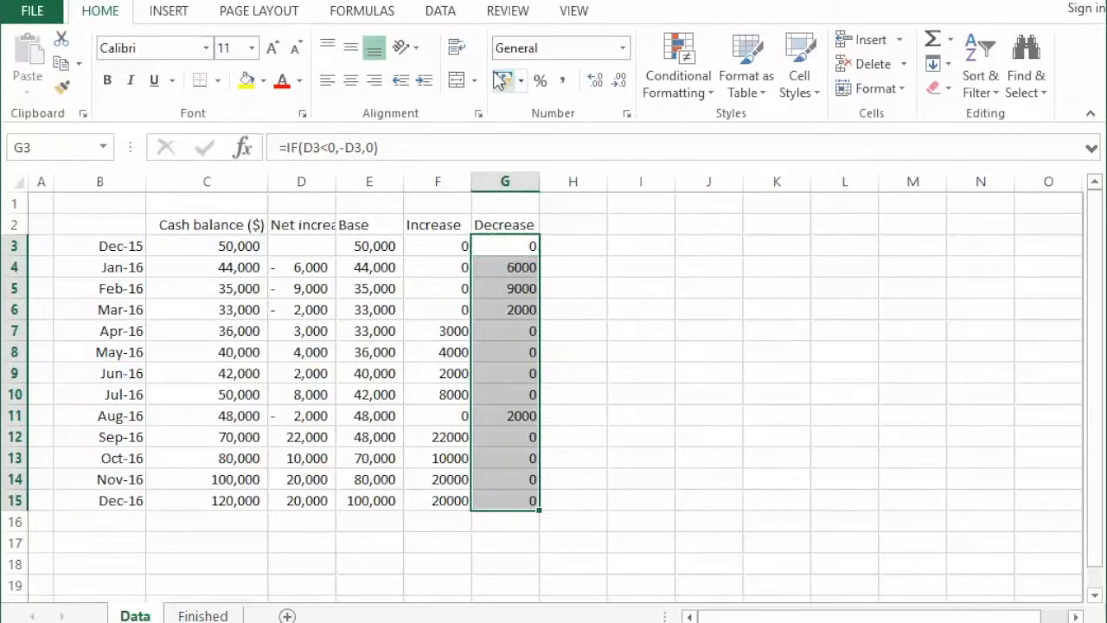
key("Right")
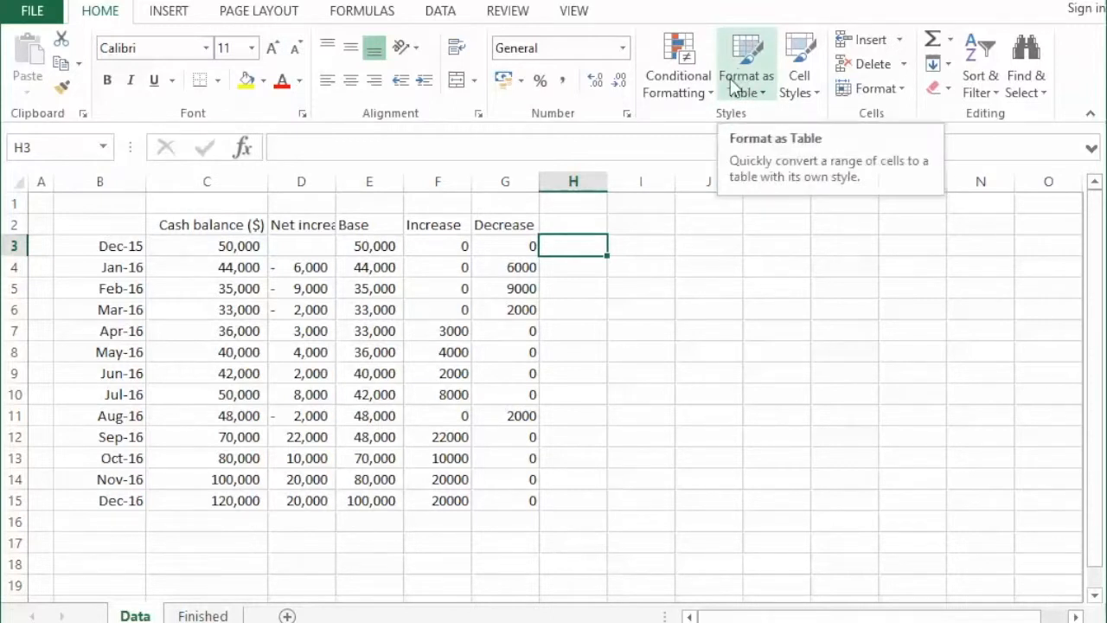
- Insert a 2-D stacked column chart from the dates in B2:B15 and the Base, Increase and Decrease data in E2:G15
left_click(259, 227)
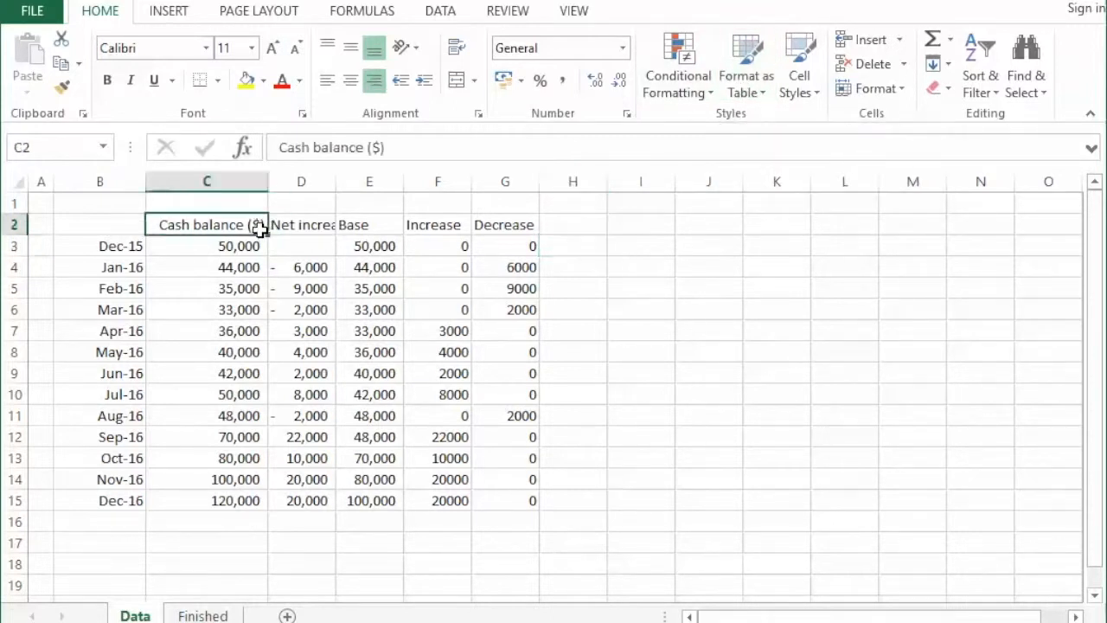
left_click(320, 228)
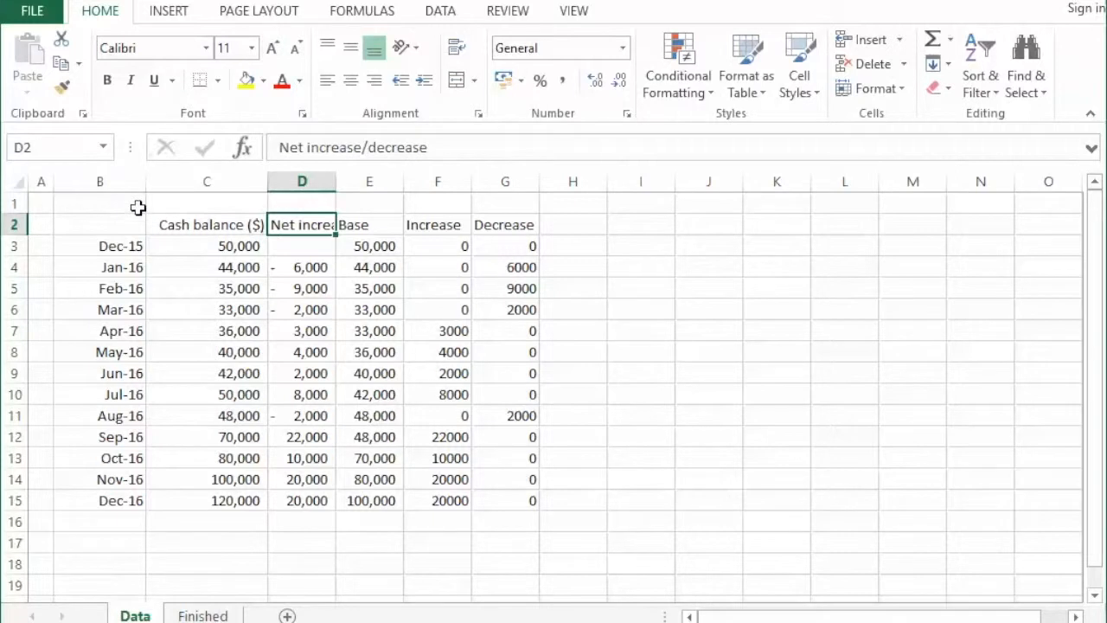
left_click_drag(124, 227, 98, 502)
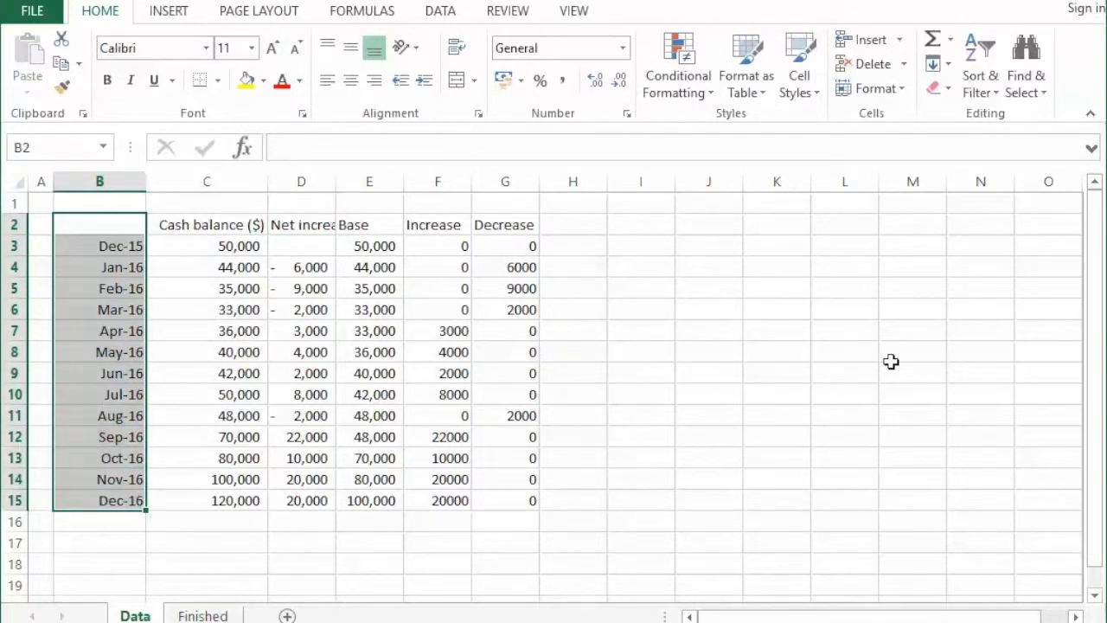
left_click_drag(385, 224, 500, 509, "ctrl")
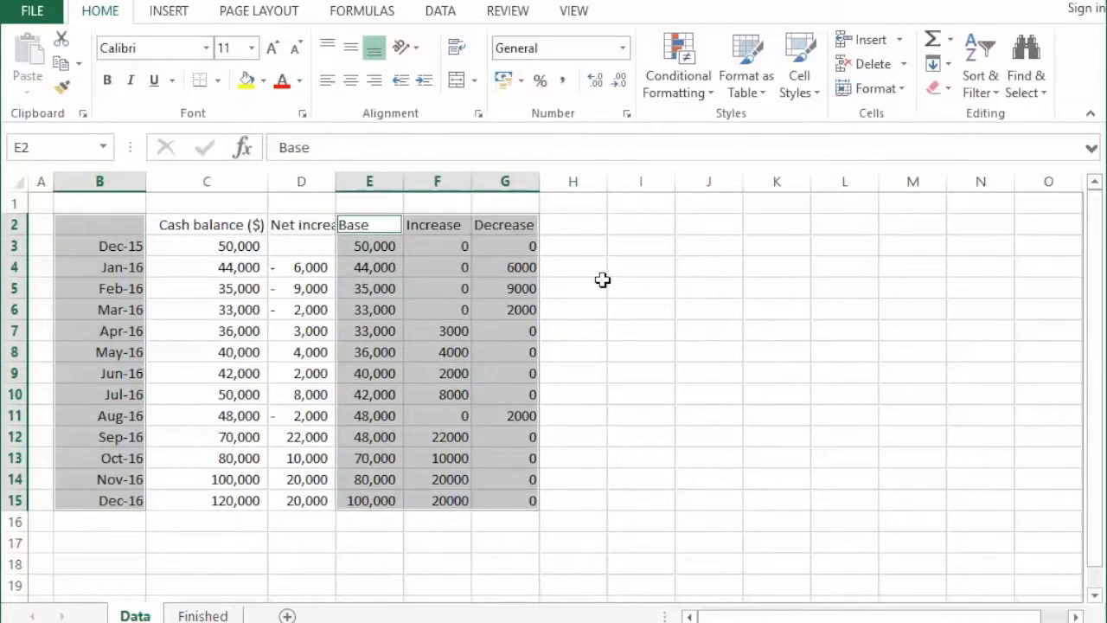
left_click(183, 16)
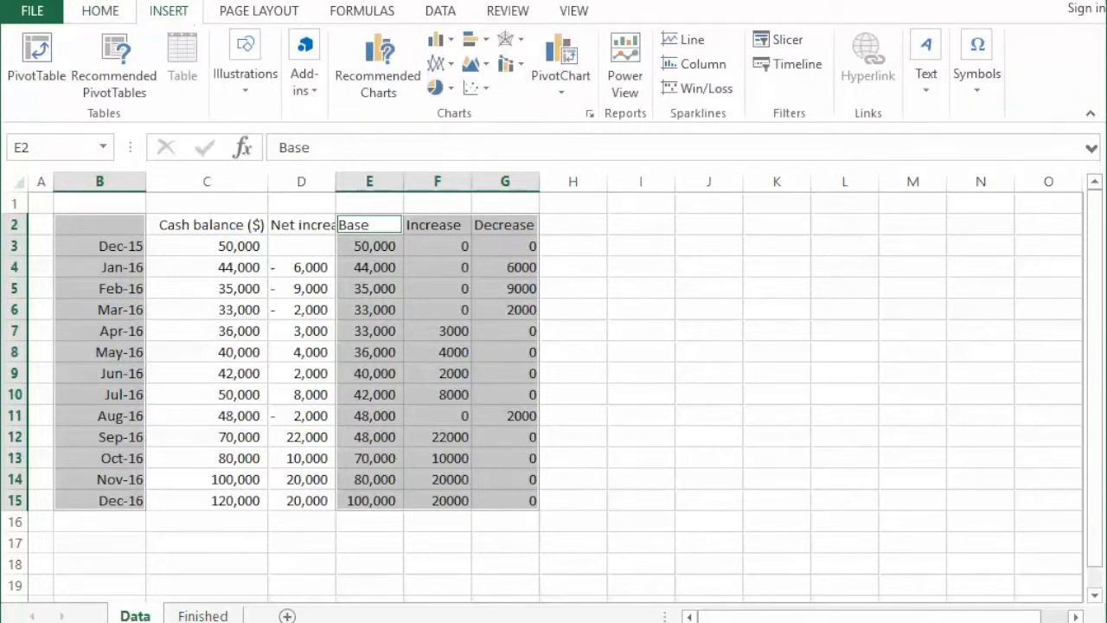
left_click(443, 46)
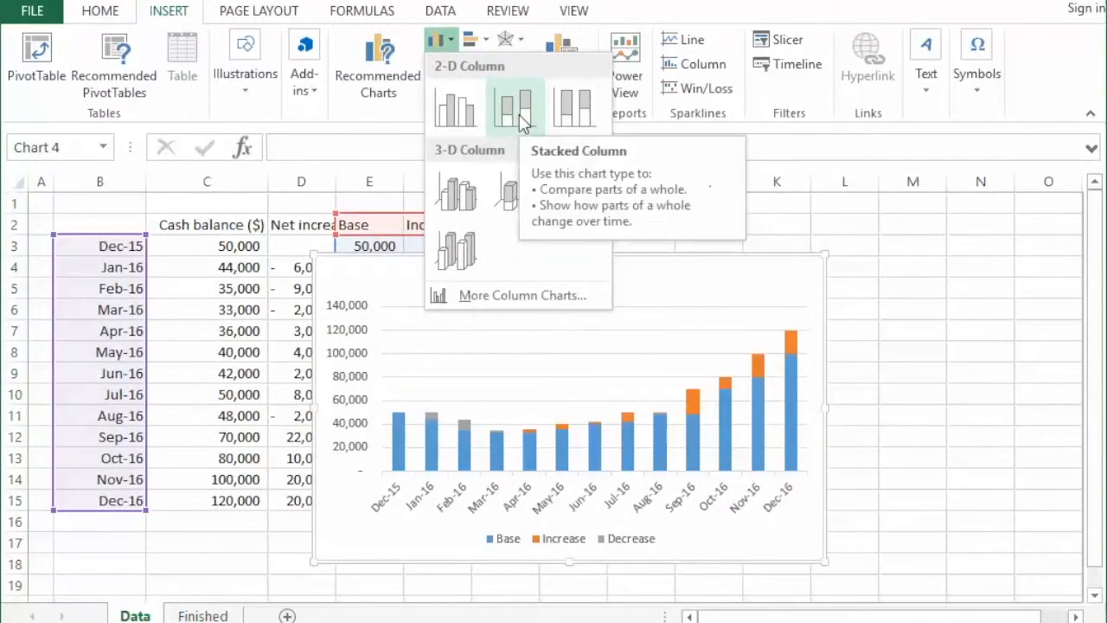
left_click(519, 115)
- Move the chart off the data table into the empty area over about columns H to O, starting near row 2
left_click_drag(736, 295, 986, 265)
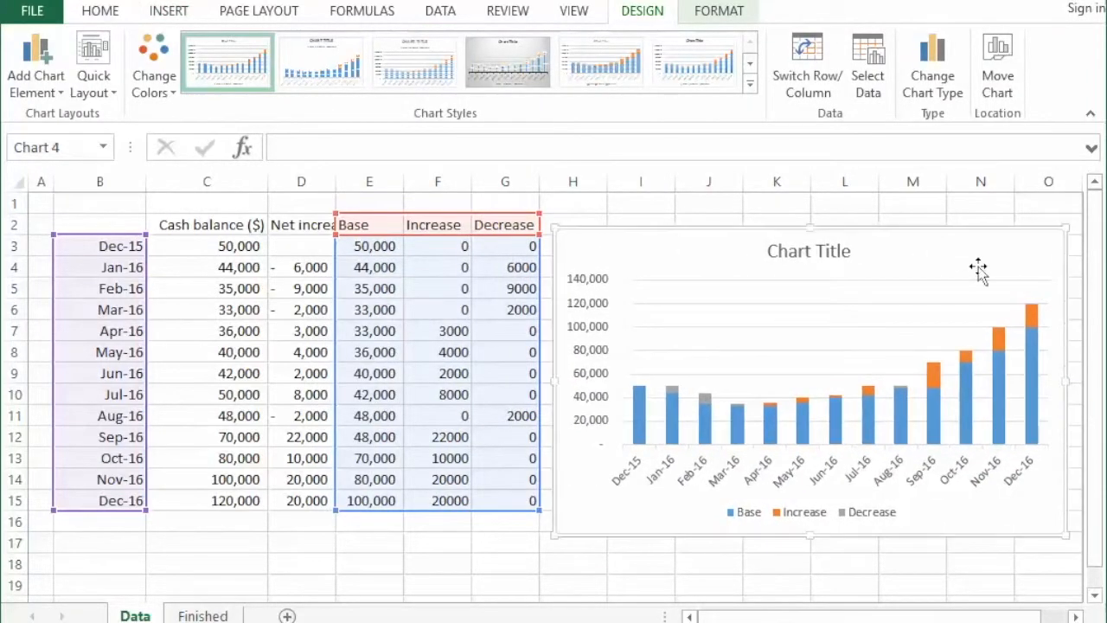
left_click(983, 221)
left_click(974, 252)
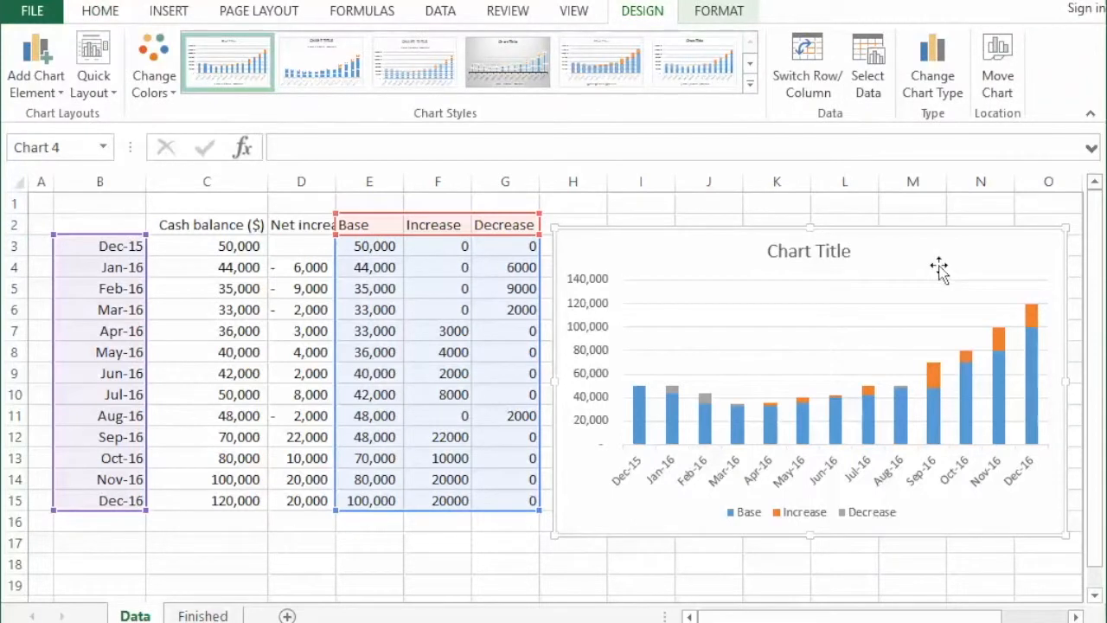
- Format the chart's Base series with no fill and no border line
left_click(941, 410)
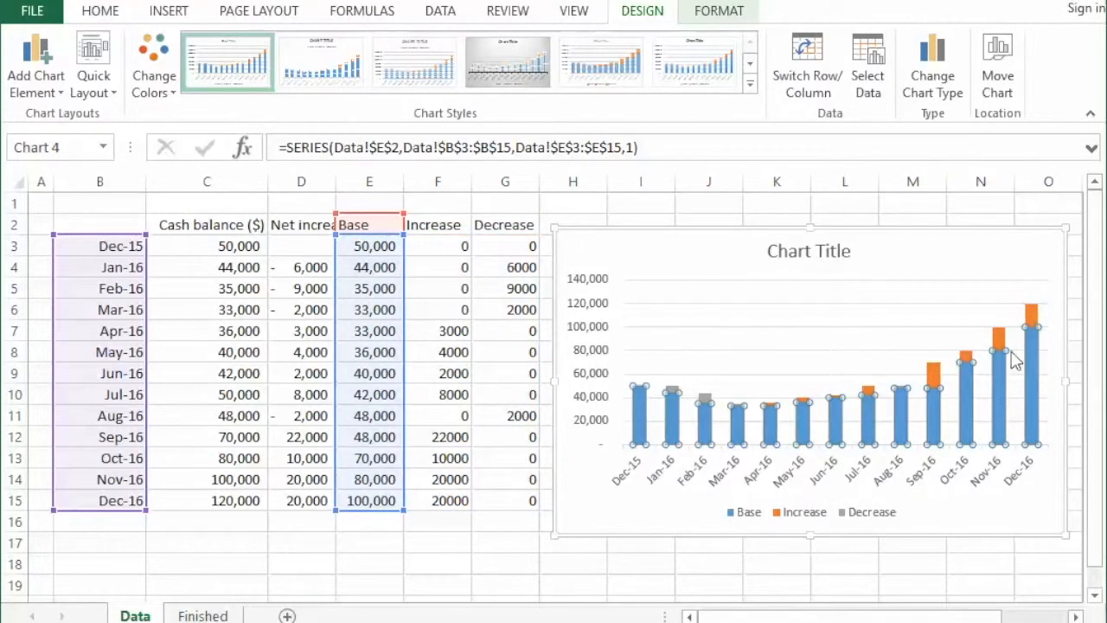
mouse_move(1035, 398)
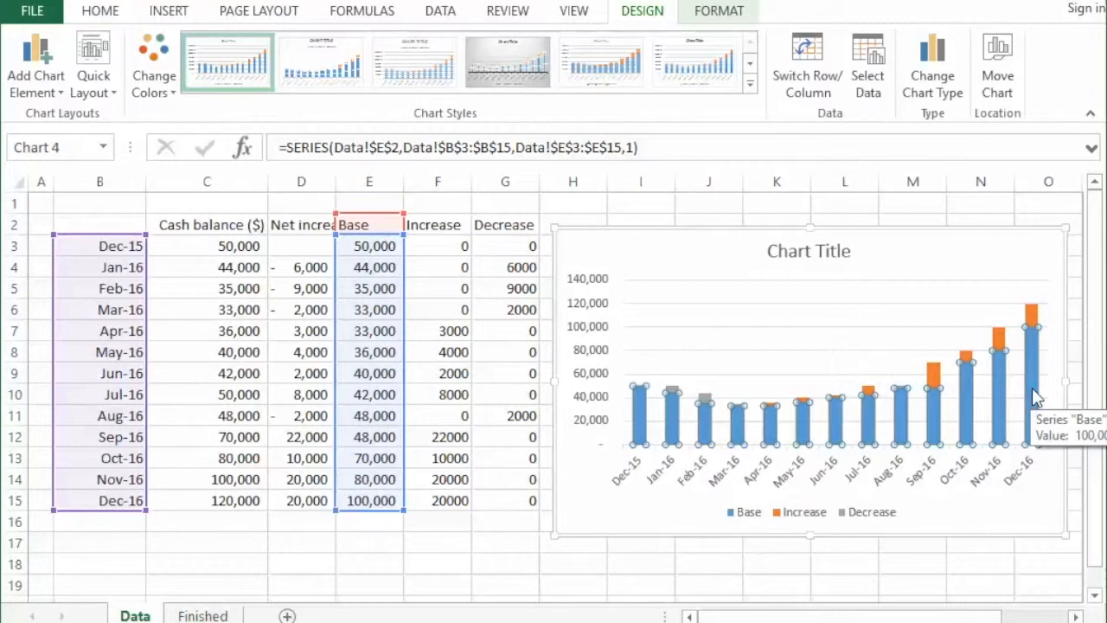
right_click(1037, 397)
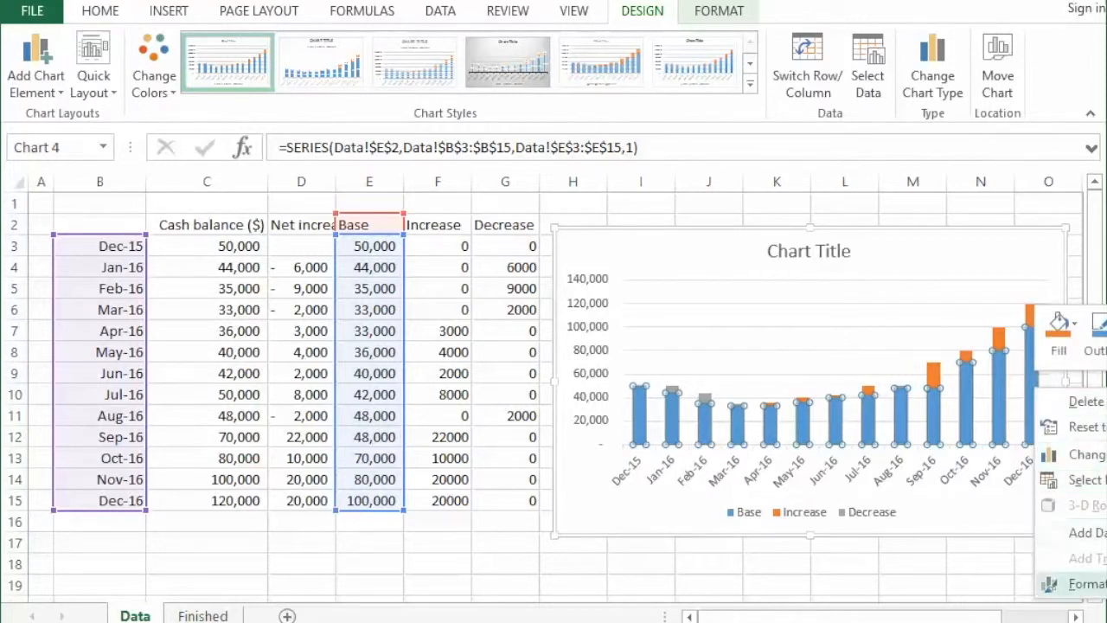
left_click(1077, 584)
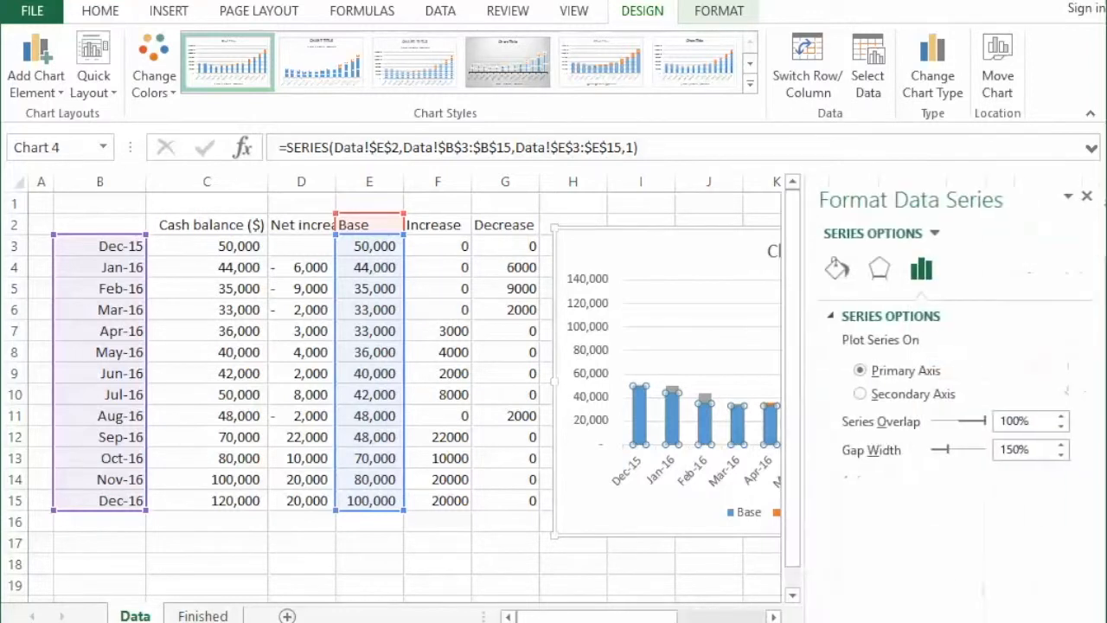
left_click(836, 274)
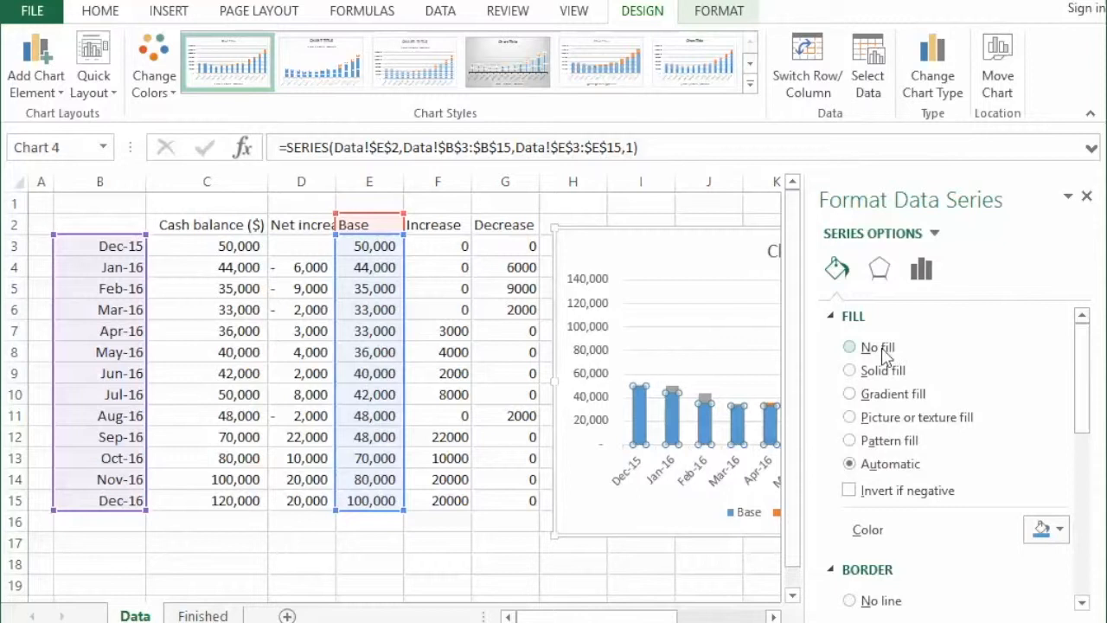
left_click(885, 355)
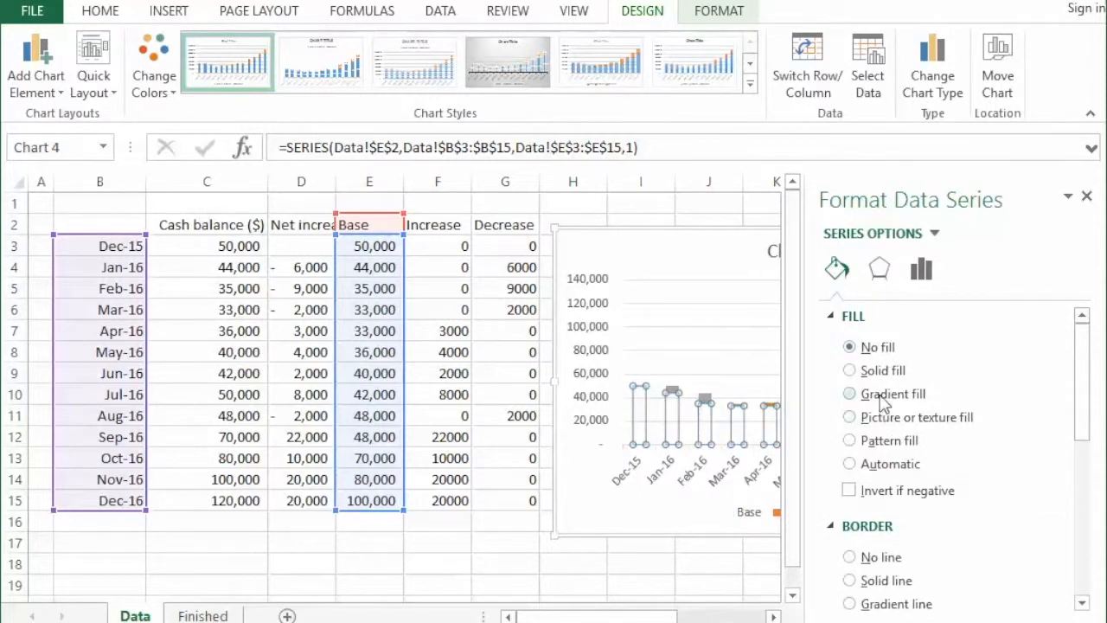
left_click(888, 563)
left_click(888, 574)
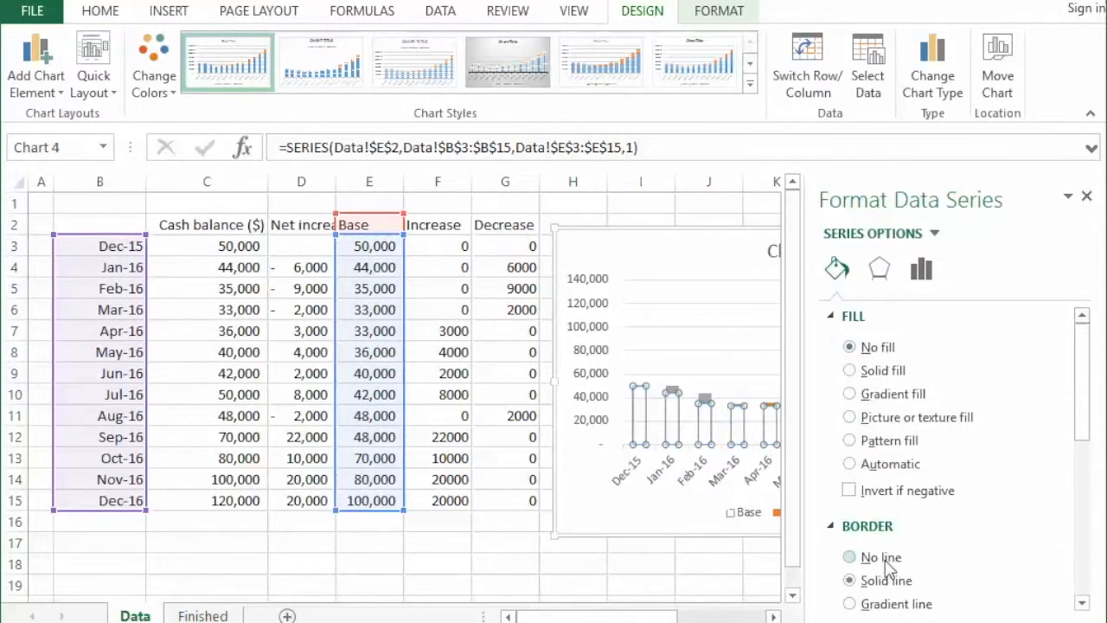
left_click(887, 560)
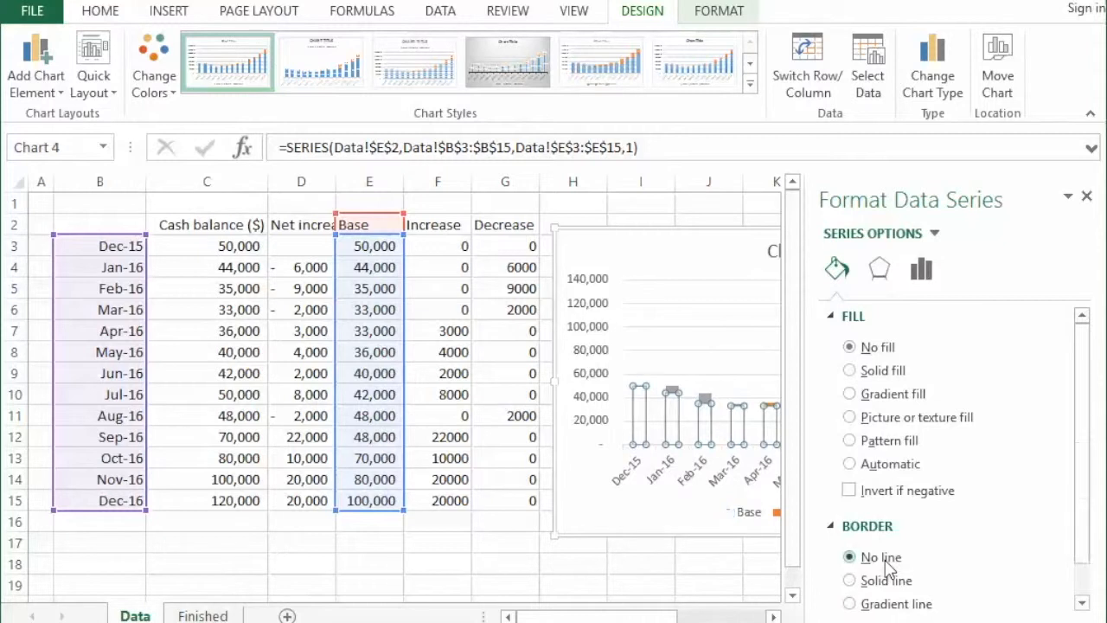
- Set the gap width of the chart's series to 11% and close the series formatting
left_click(921, 271)
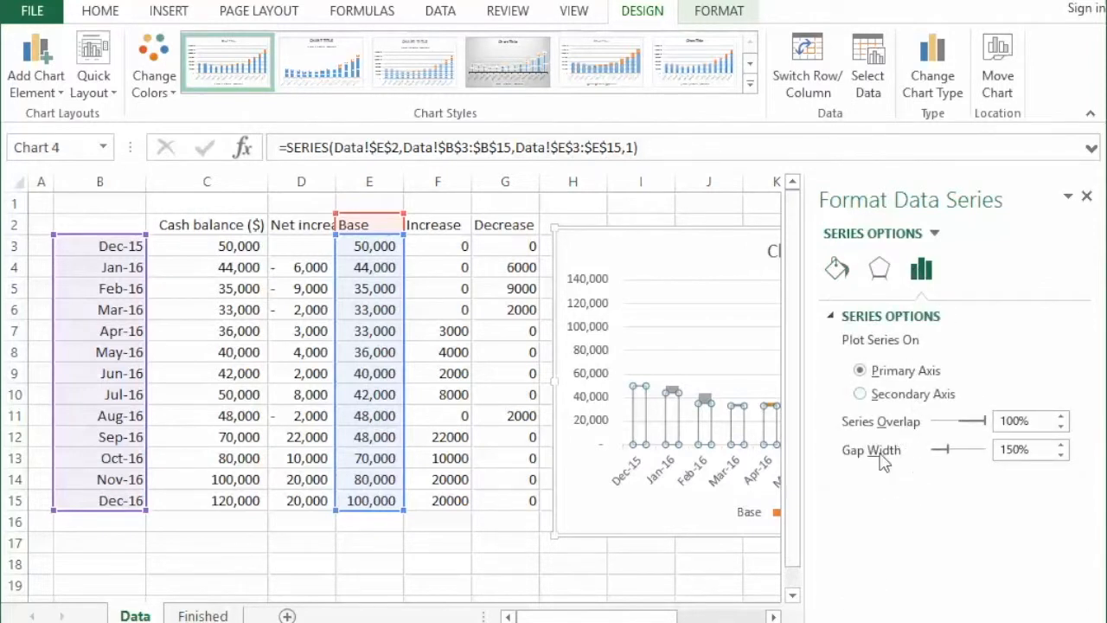
left_click_drag(1020, 449, 991, 450)
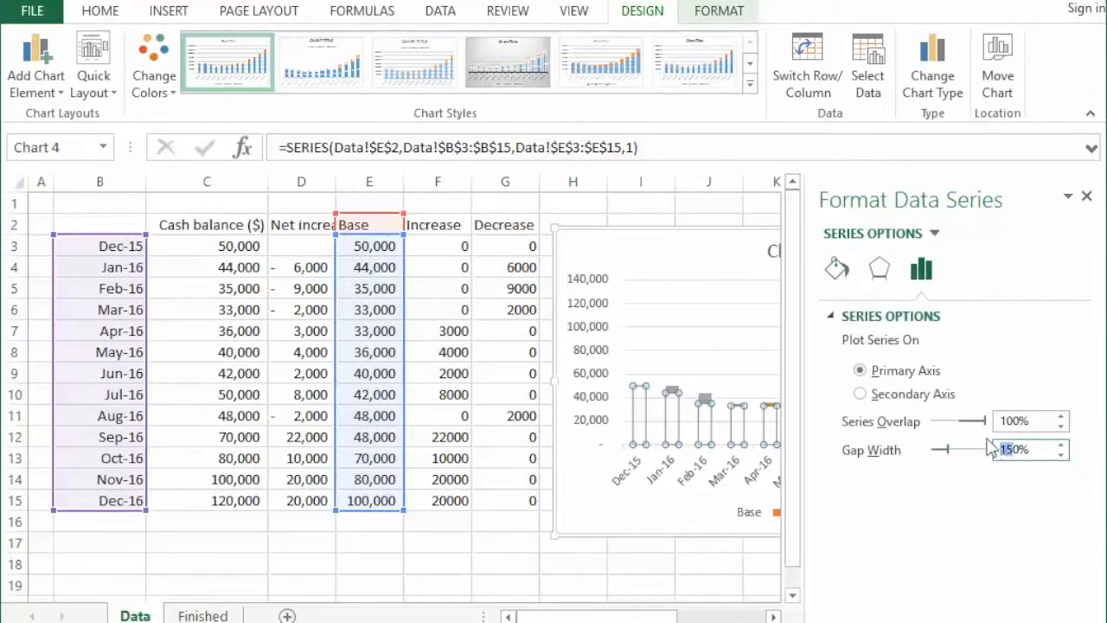
key("BackSpace")
type("11")
key("Return")
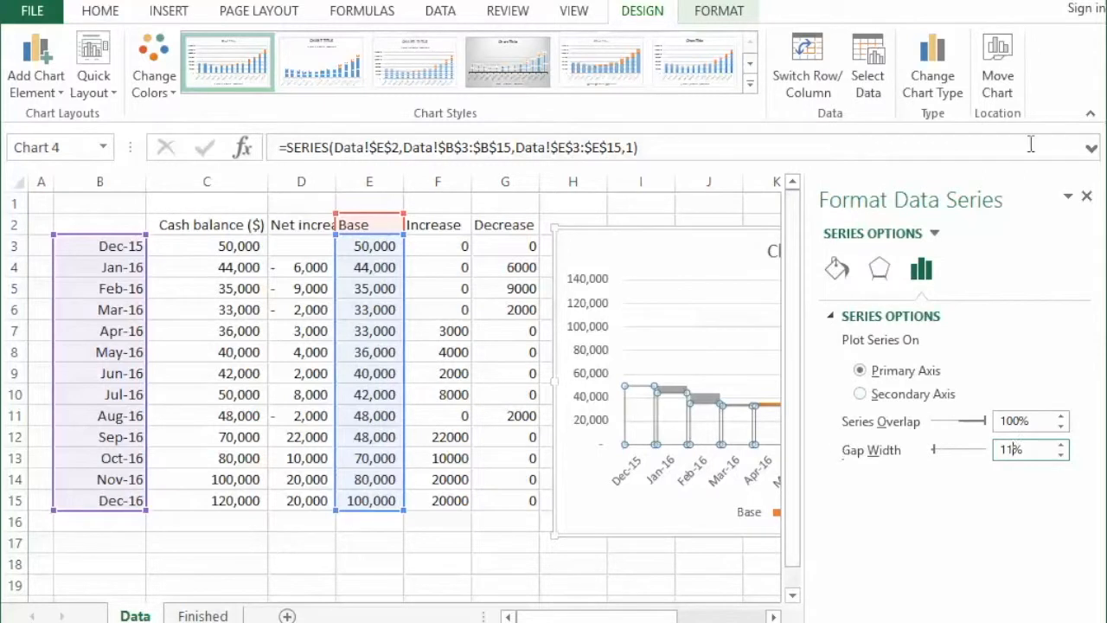
left_click(1087, 198)
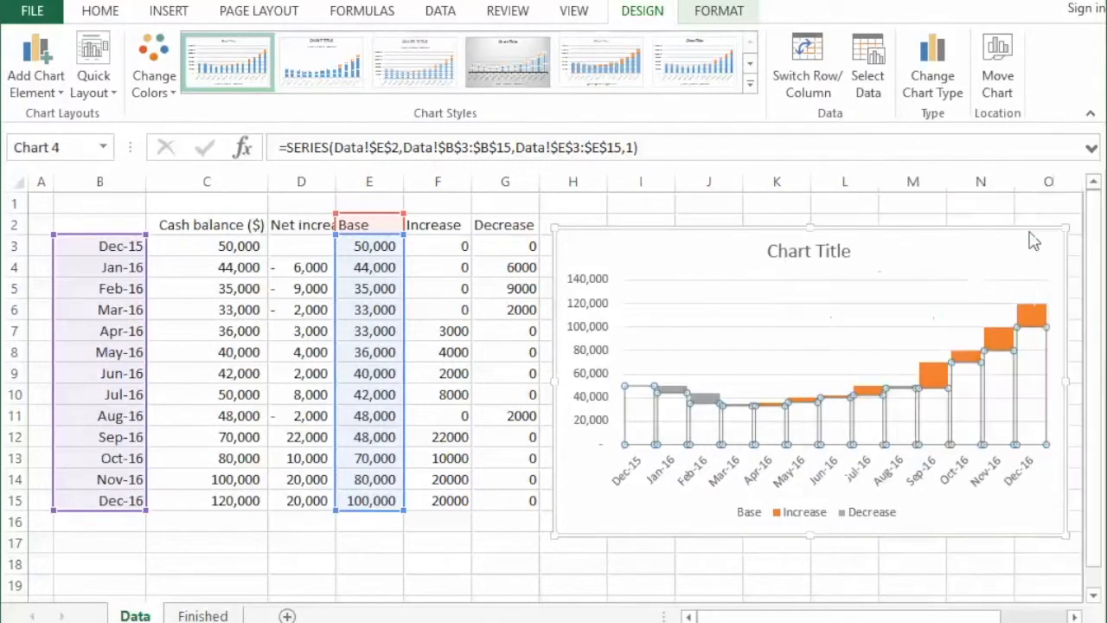
left_click(995, 255)
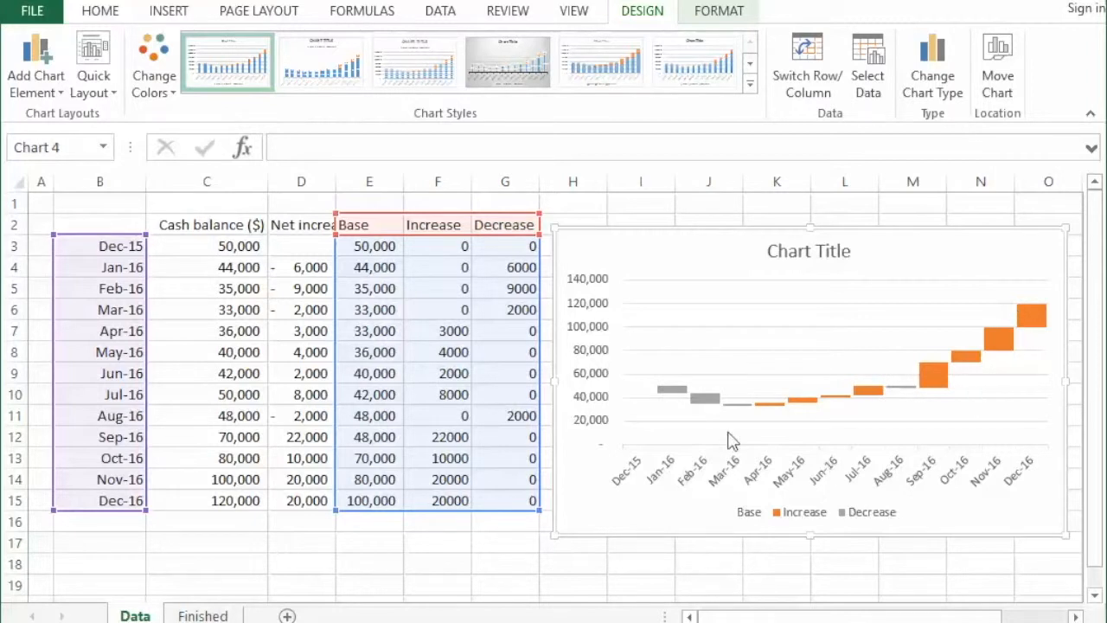
- Give only the Dec-15 column of the Base series a solid blue fill and close the data point formatting
left_click(647, 415)
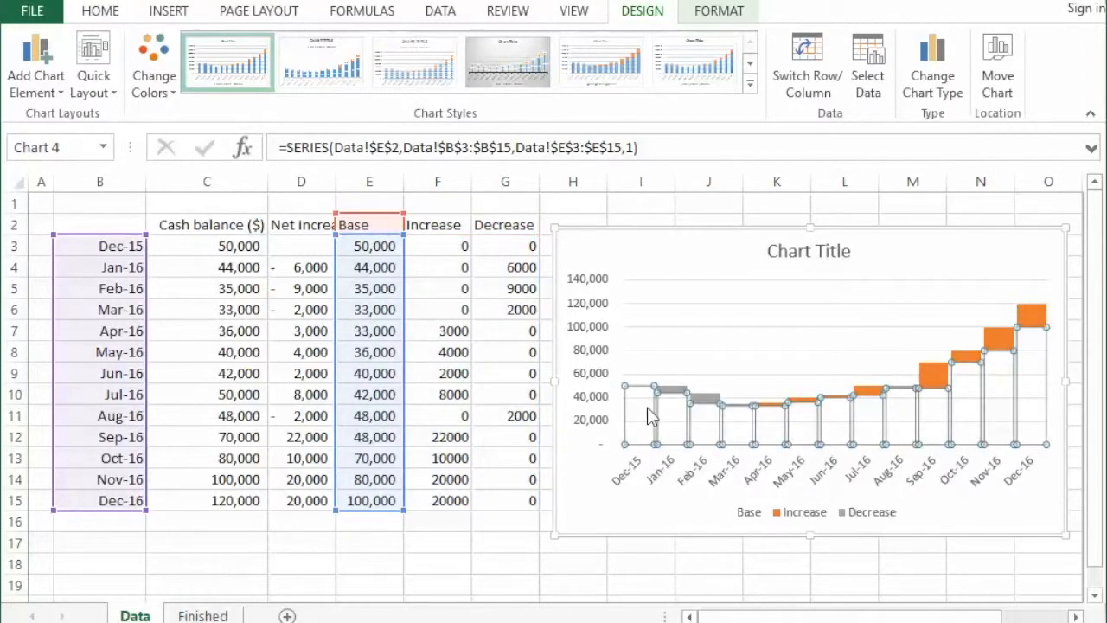
left_click(651, 416)
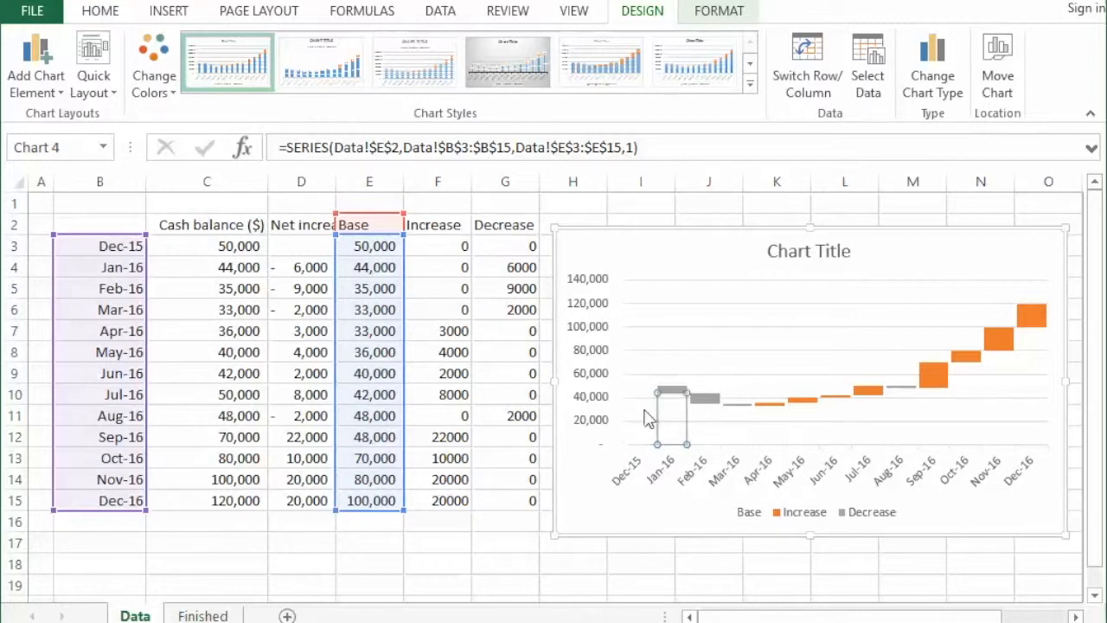
right_click(649, 419)
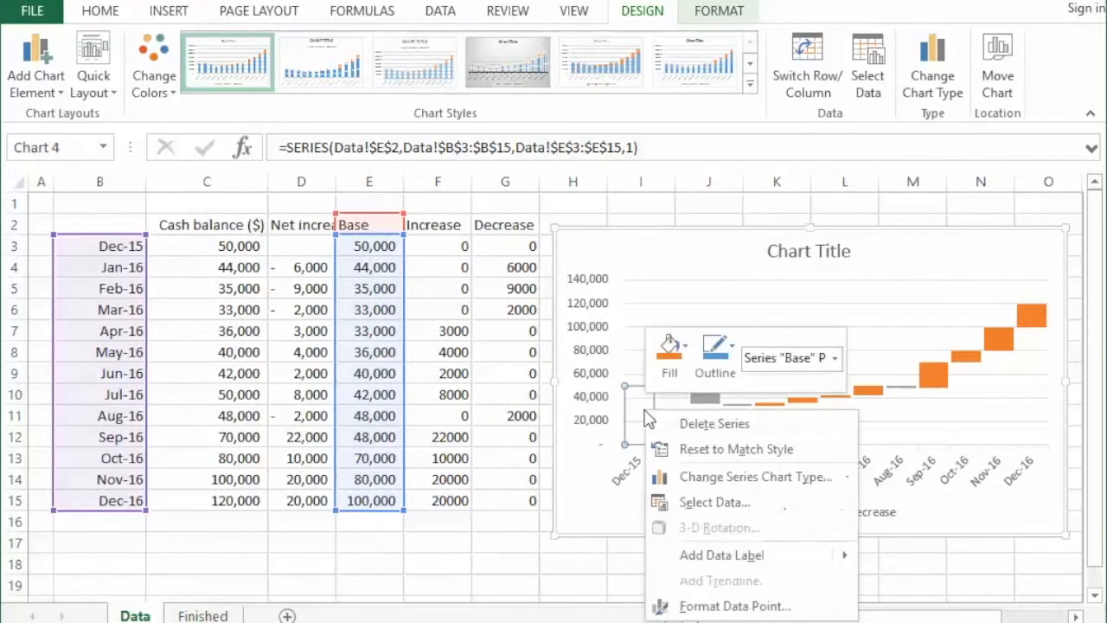
left_click(730, 607)
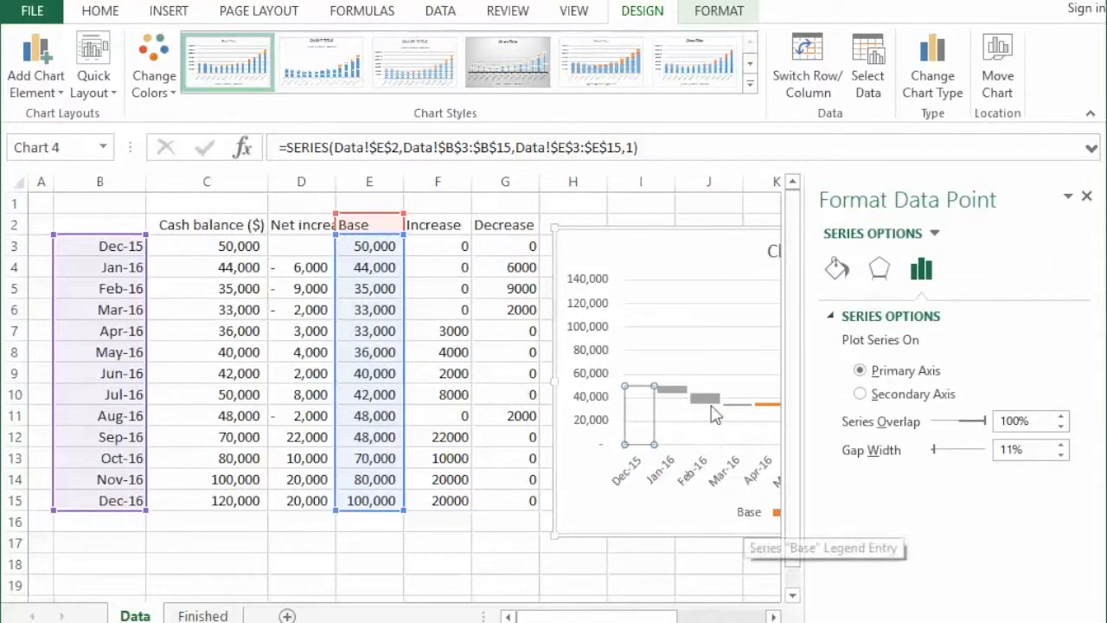
left_click(837, 270)
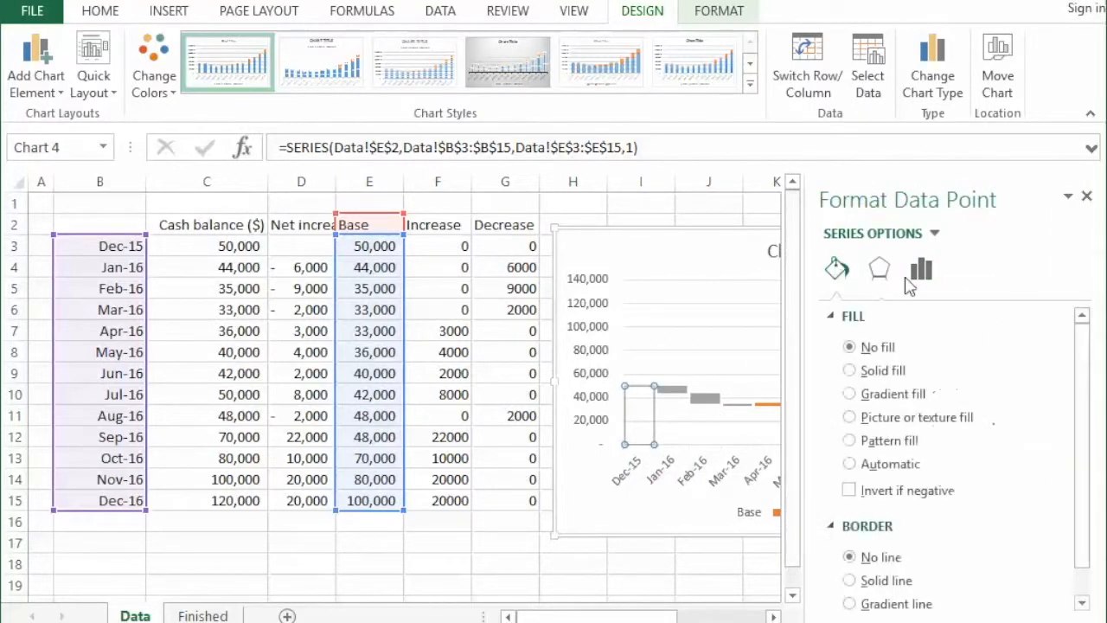
left_click(880, 377)
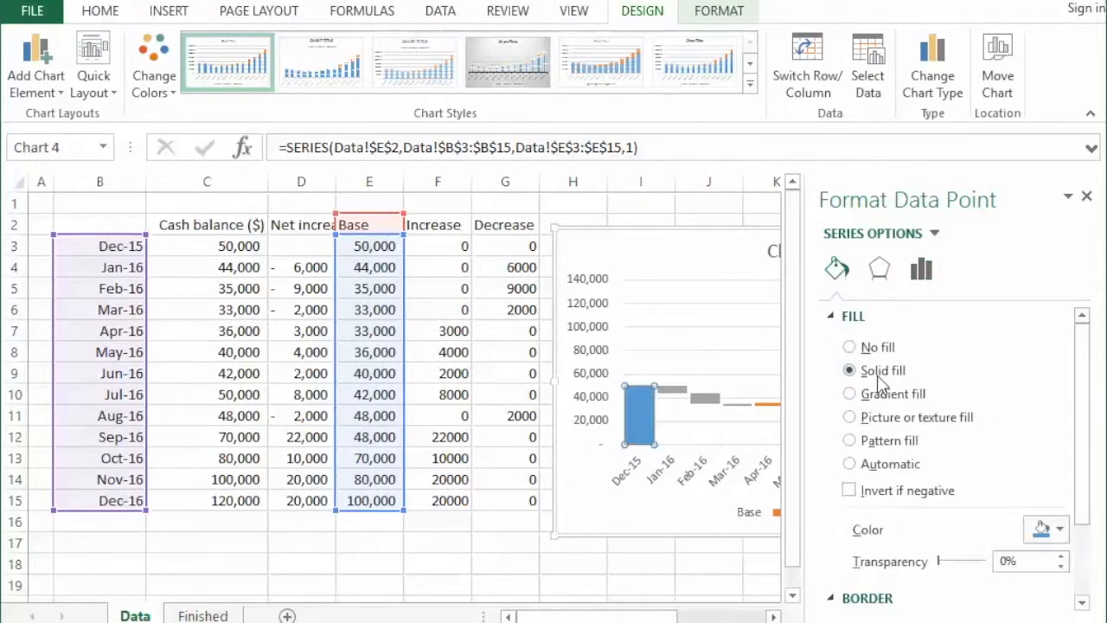
left_click(1087, 196)
left_click(969, 240)
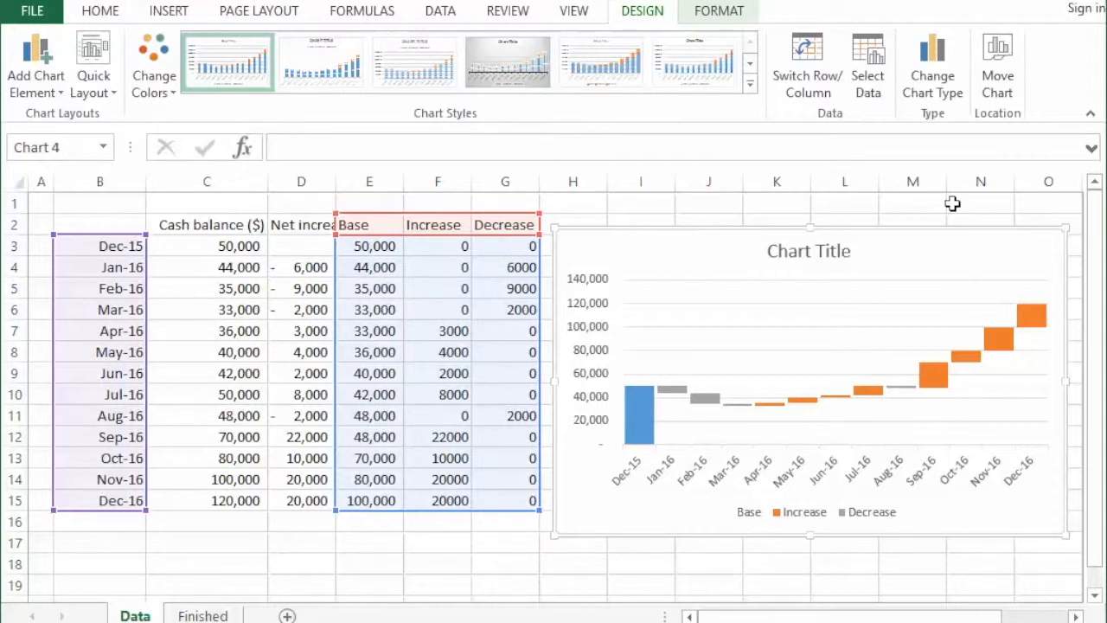
- Delete the legend showing Base, Increase and Decrease from the chart, and deselect the chart
left_click(894, 519)
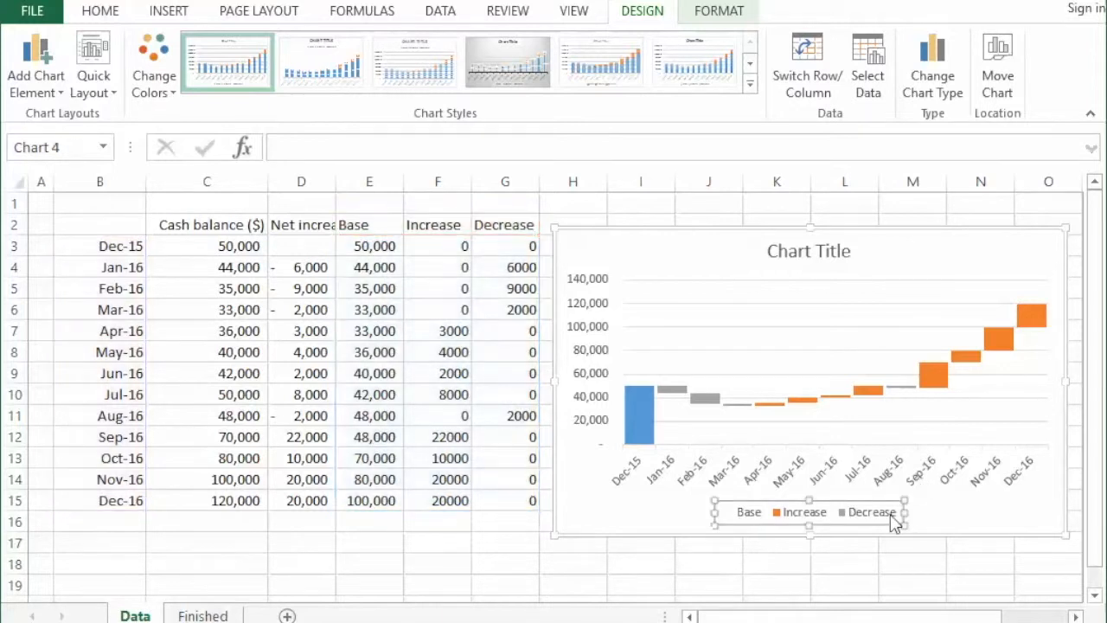
left_click(891, 517)
left_click(818, 523)
left_click(858, 510)
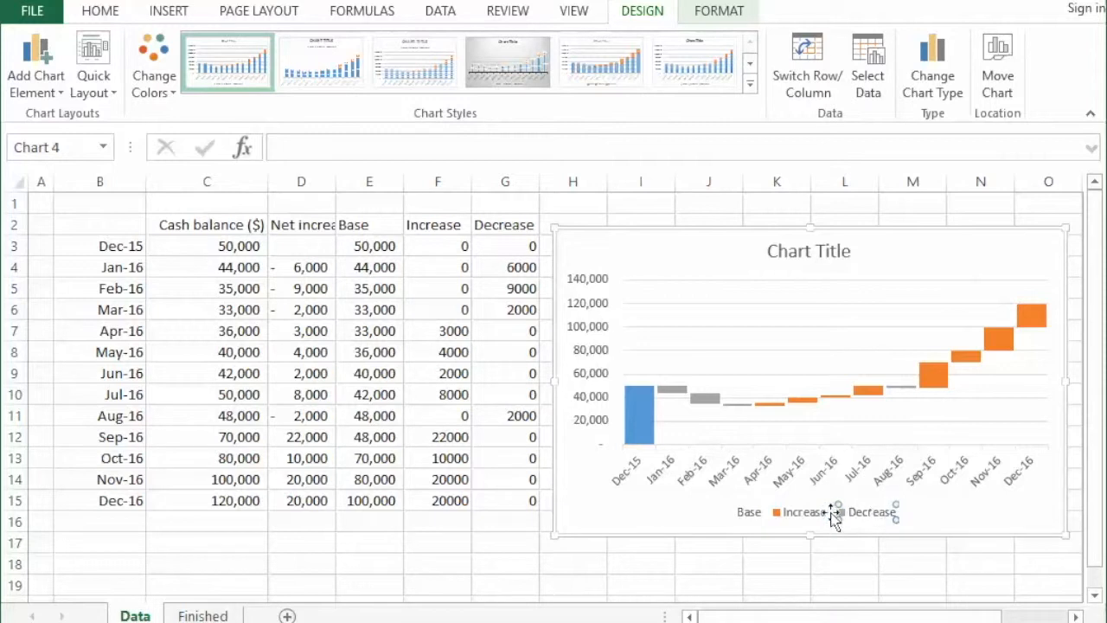
key("Delete")
left_click(804, 514)
key("Delete")
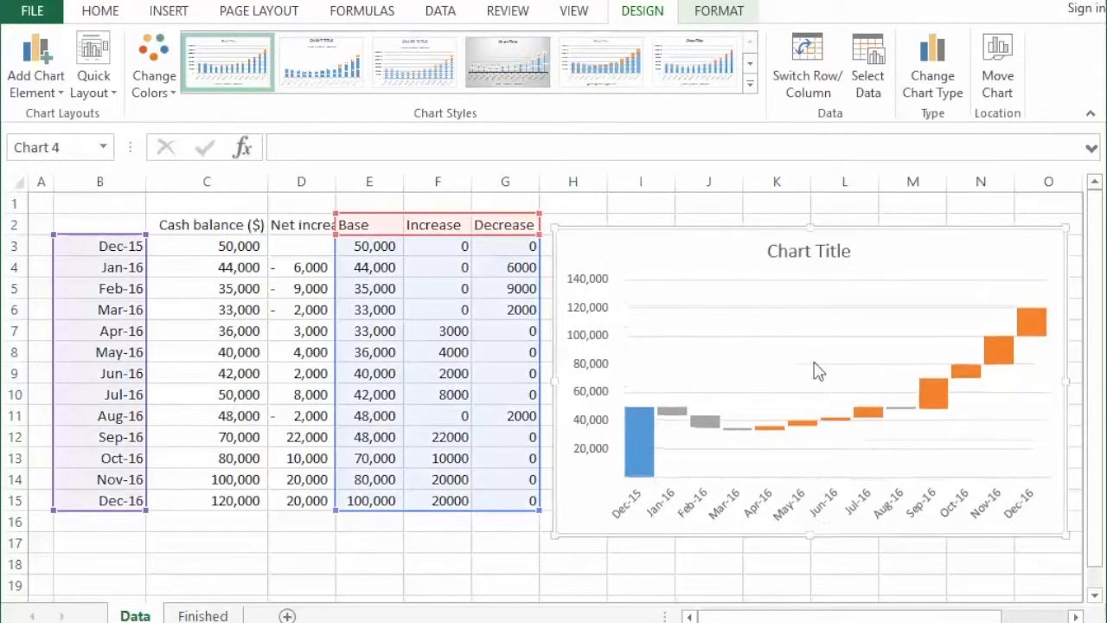
left_click(880, 567)
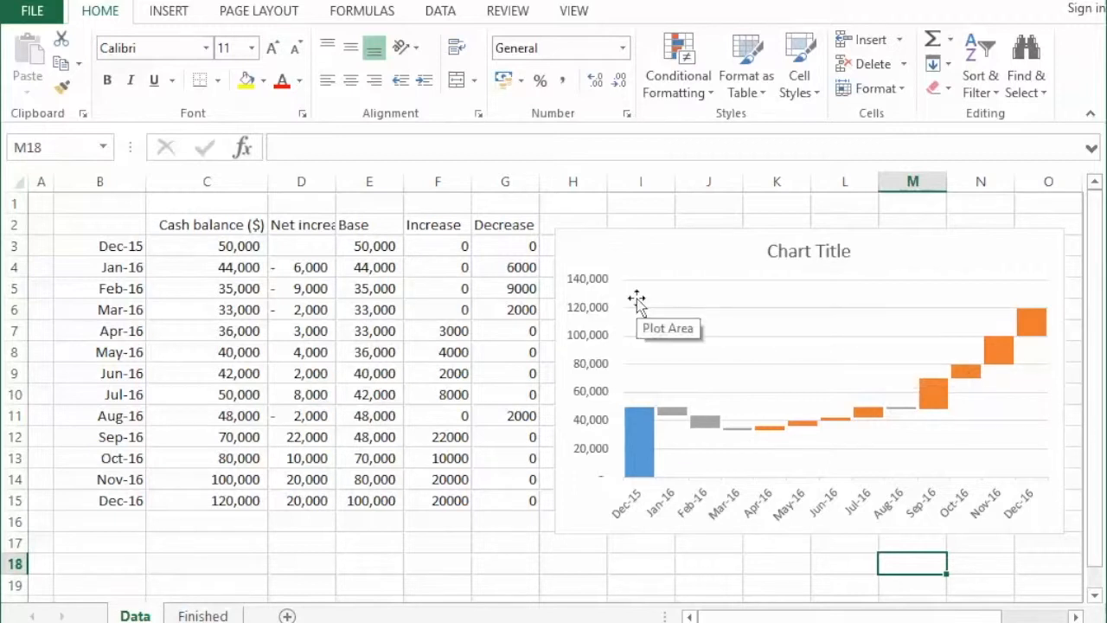
- Compare the waterfall chart on the Data sheet with the example on the Finished sheet, ending on the Data sheet
left_click(203, 616)
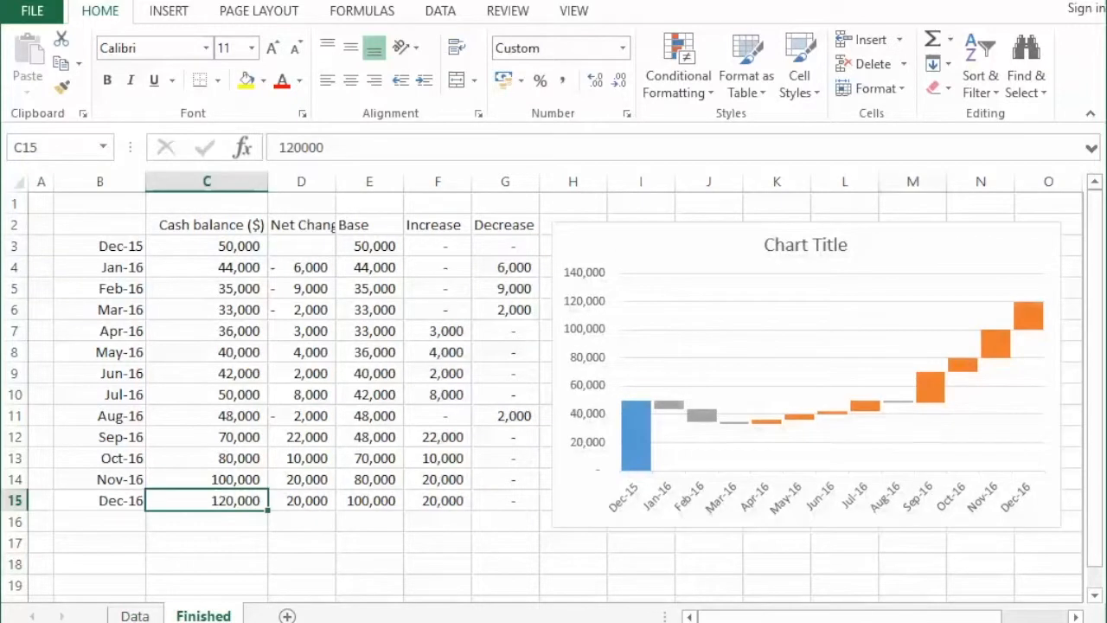
left_click(130, 615)
left_click(182, 615)
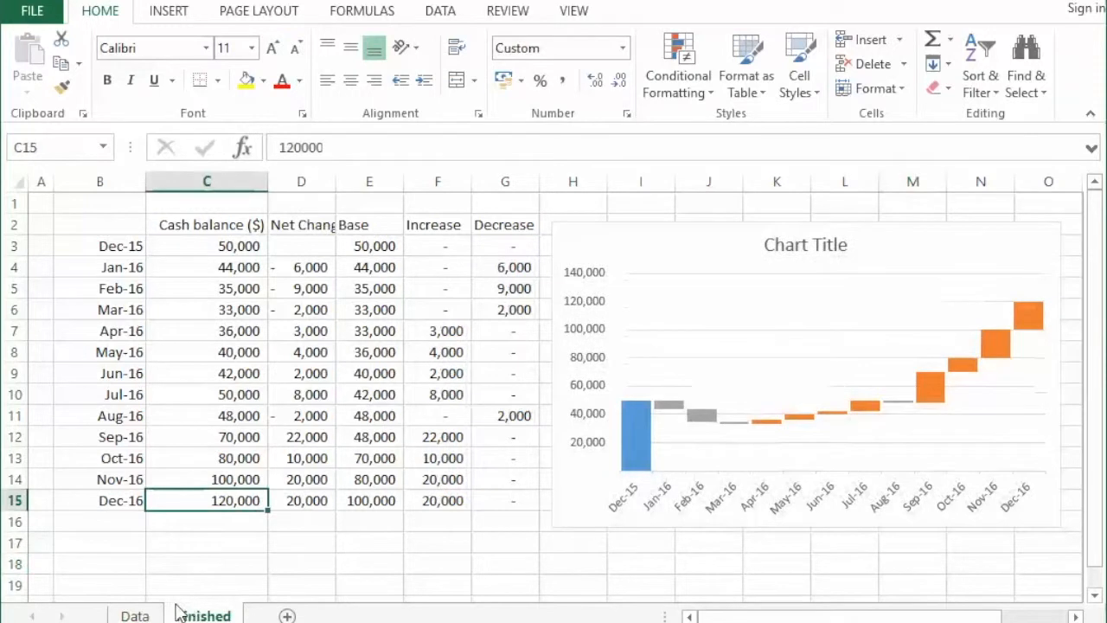
left_click(146, 615)
left_click(188, 615)
left_click(135, 615)
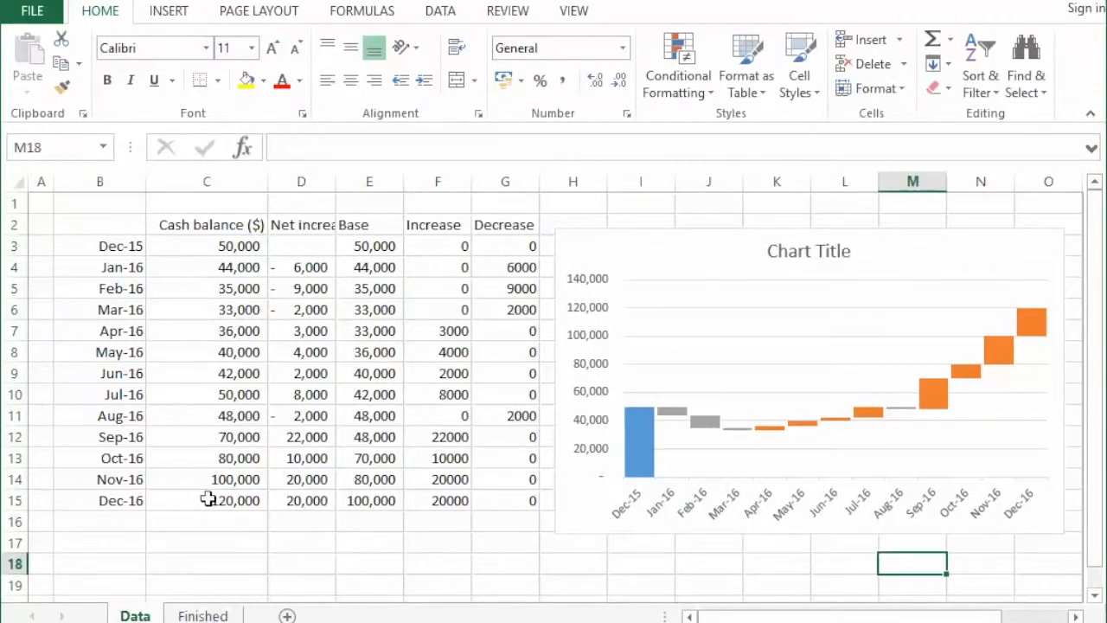